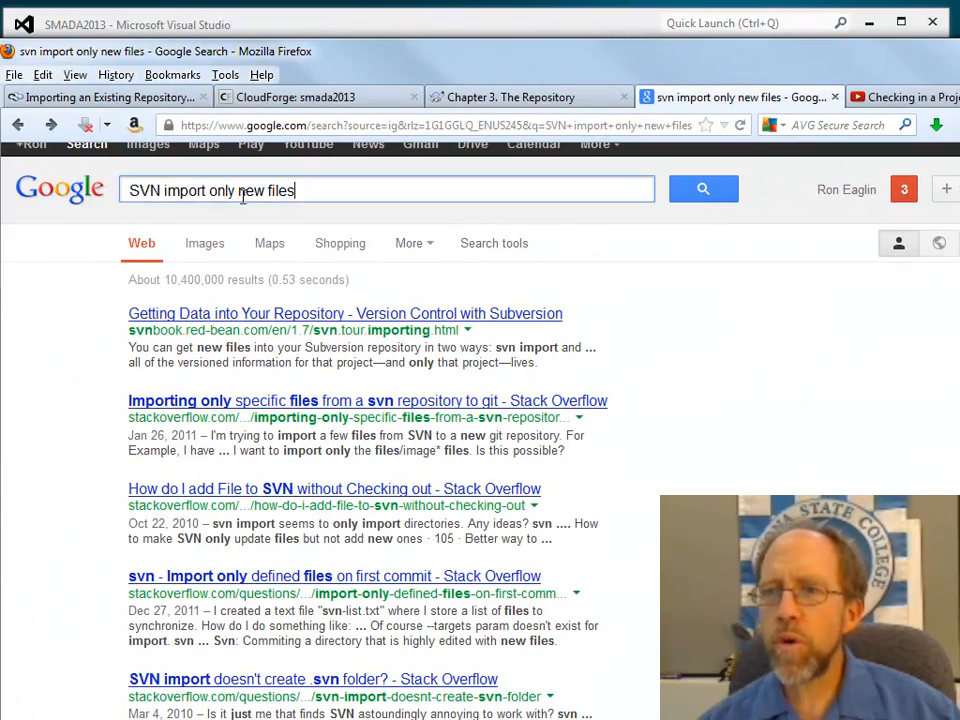
Step: Search the web for TortoiseSVN and look over the home page of tortoisesvn.net
{"action": "left_click_drag", "start_coordinate": [295, 190], "coordinate": [58, 195]}
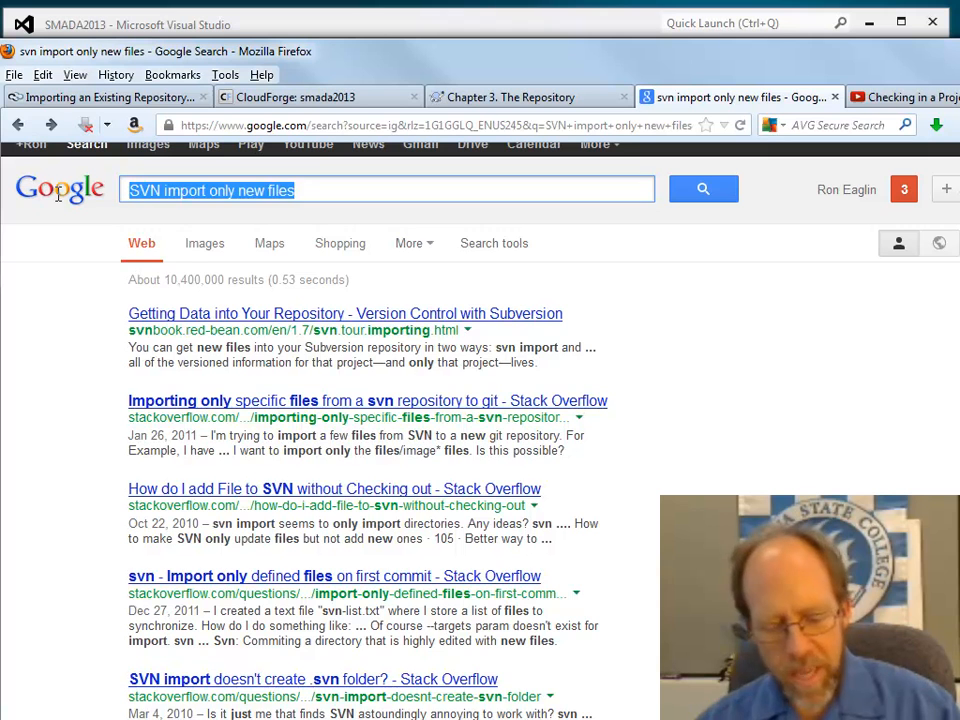
{"action": "type", "text": "Tortoi"}
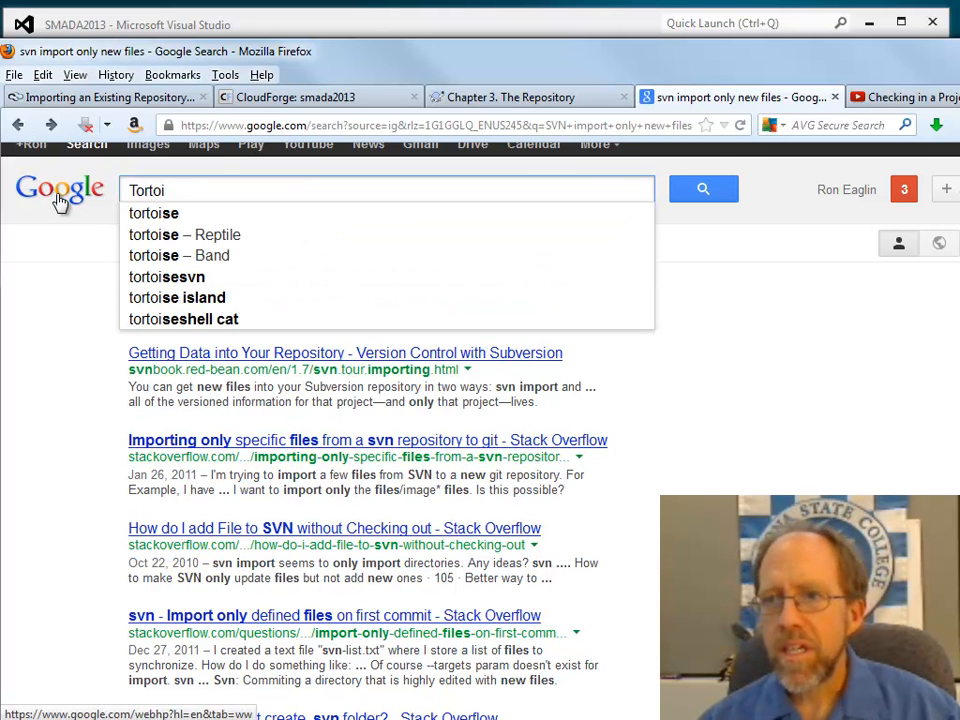
{"action": "type", "text": "seS"}
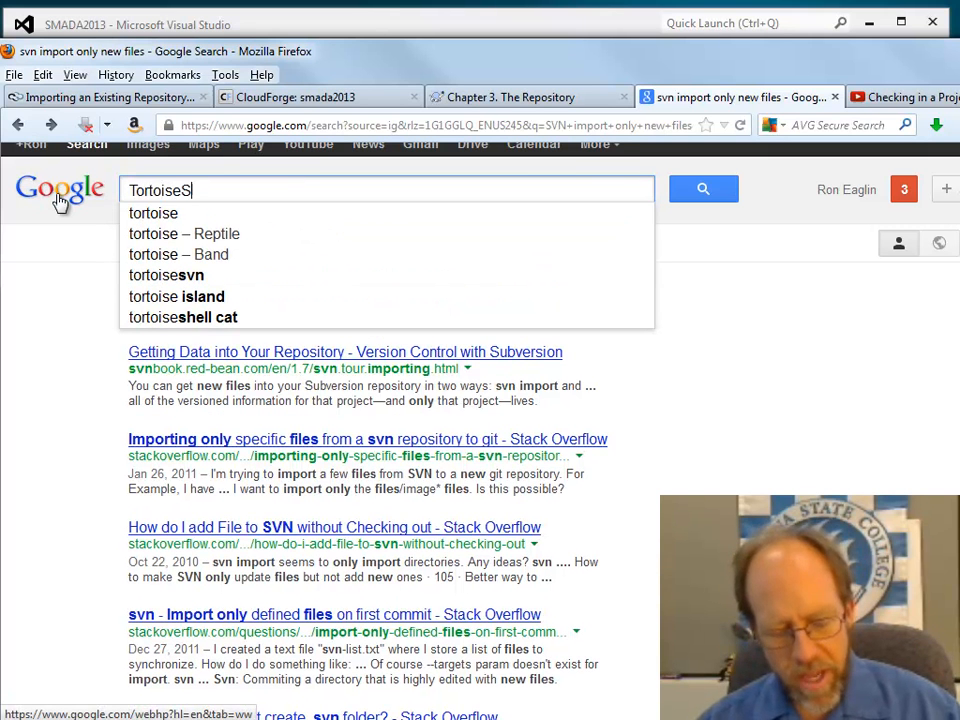
{"action": "type", "text": "VN"}
{"action": "key", "text": "Return"}
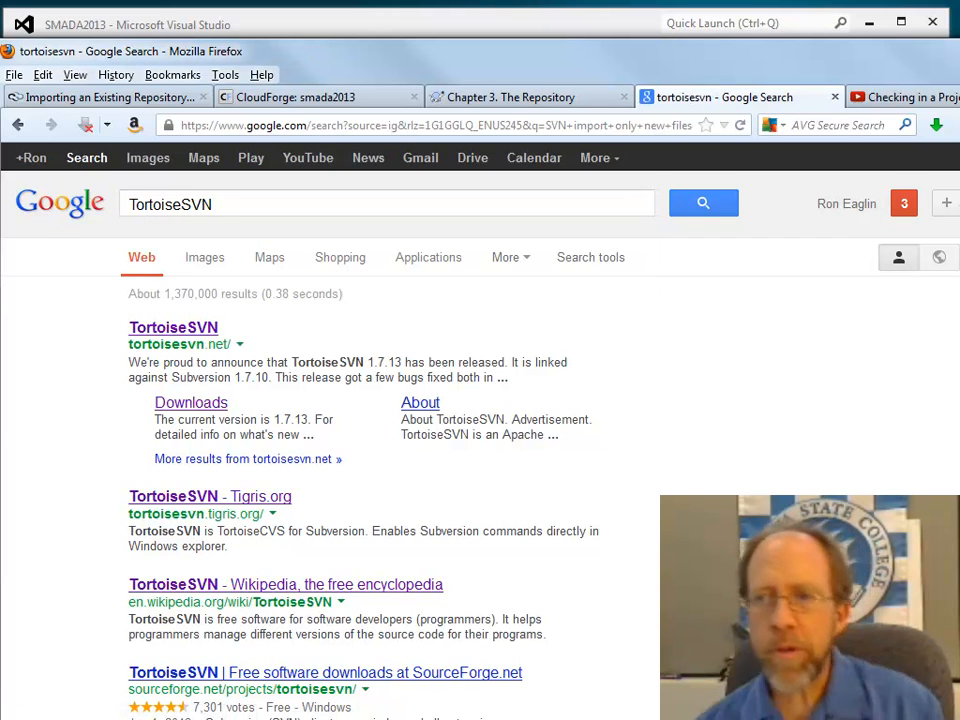
{"action": "left_click", "coordinate": [193, 332]}
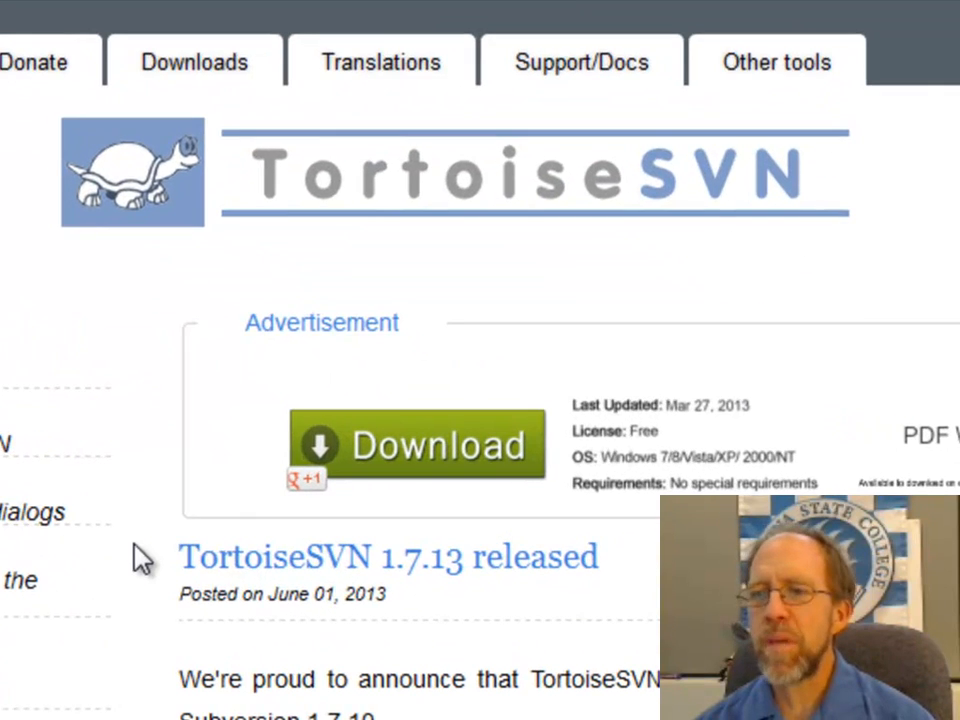
{"action": "scroll", "coordinate": [130, 540], "scroll_direction": "down", "scroll_amount": 5}
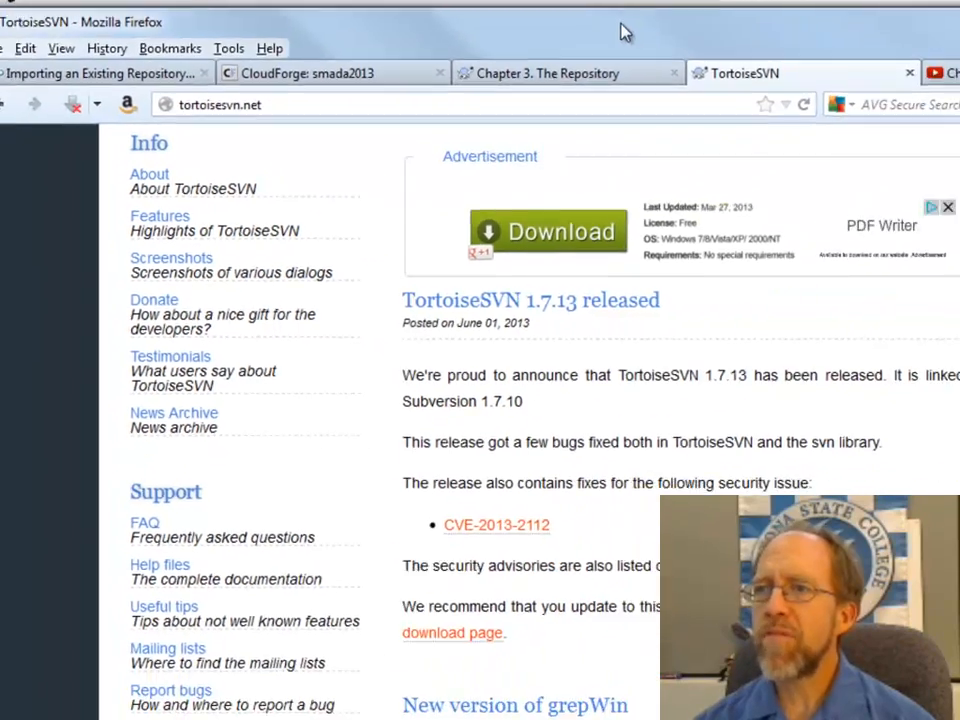
Step: Switch to Windows Explorer, return to the Projects folder and show the SVN commands offered for the SMADA2013 folder
{"action": "left_click_drag", "start_coordinate": [624, 30], "coordinate": [0, 80]}
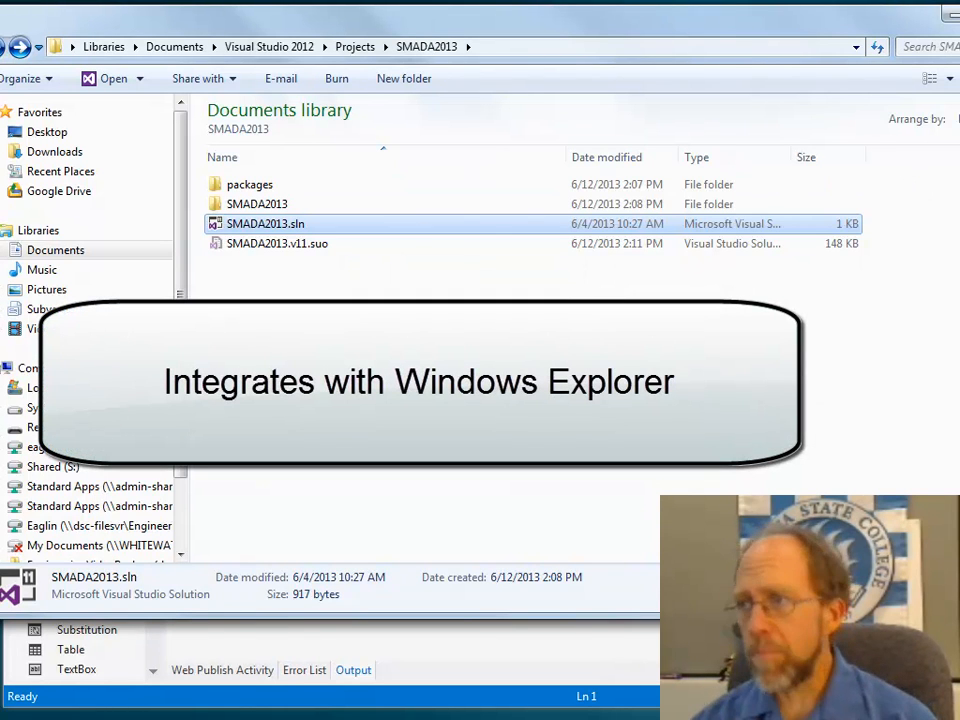
{"action": "left_click_drag", "start_coordinate": [959, 208], "coordinate": [800, 207]}
{"action": "left_click_drag", "start_coordinate": [453, 18], "coordinate": [541, 34]}
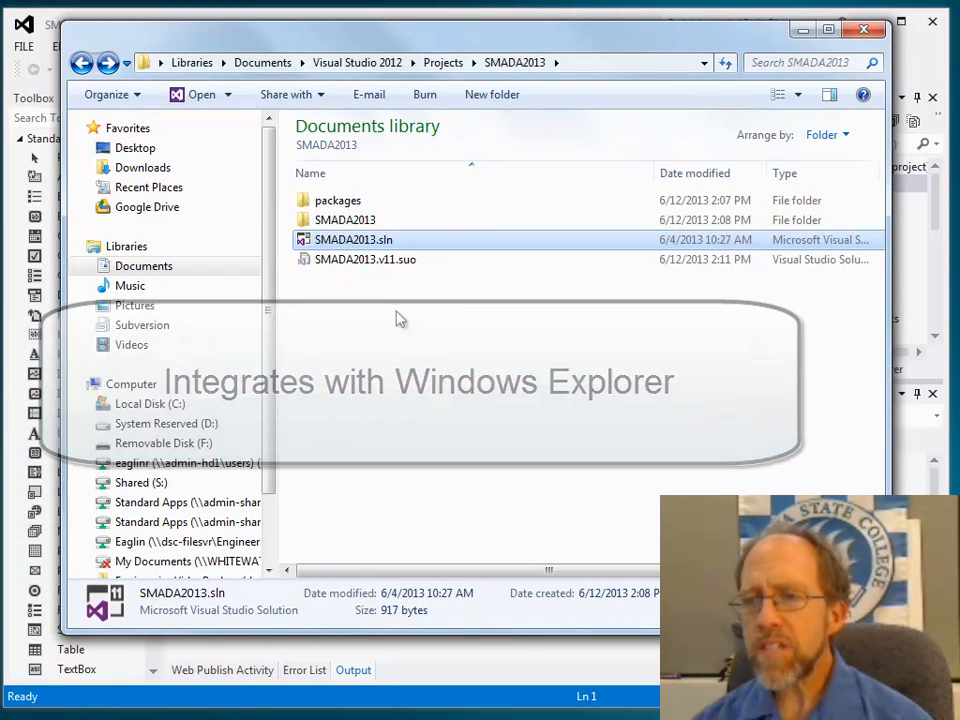
{"action": "left_click", "coordinate": [82, 64]}
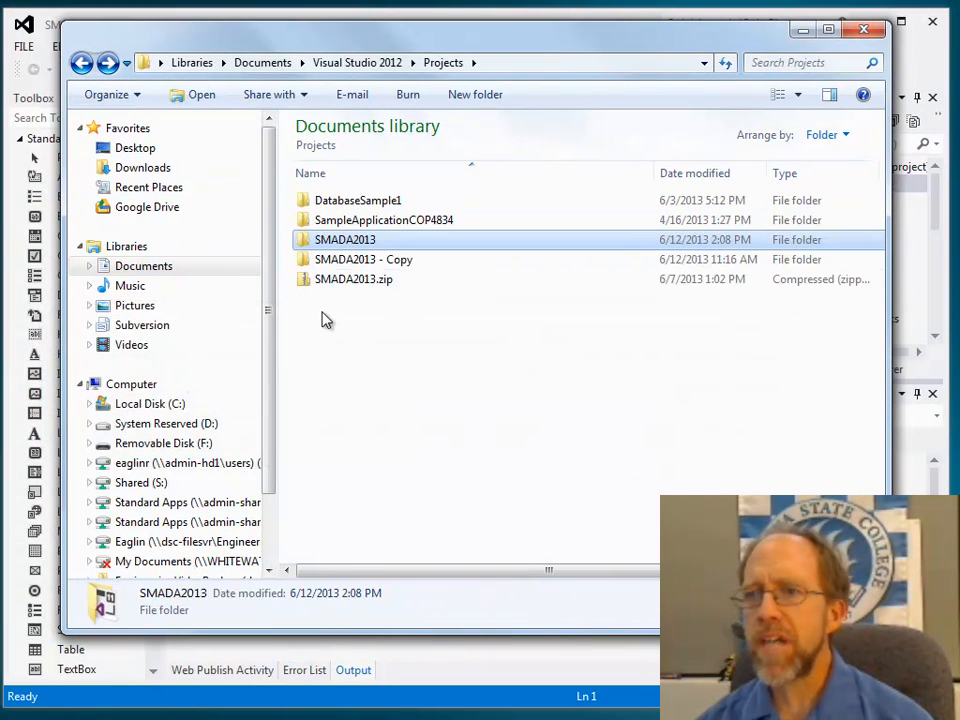
{"action": "right_click", "coordinate": [348, 250]}
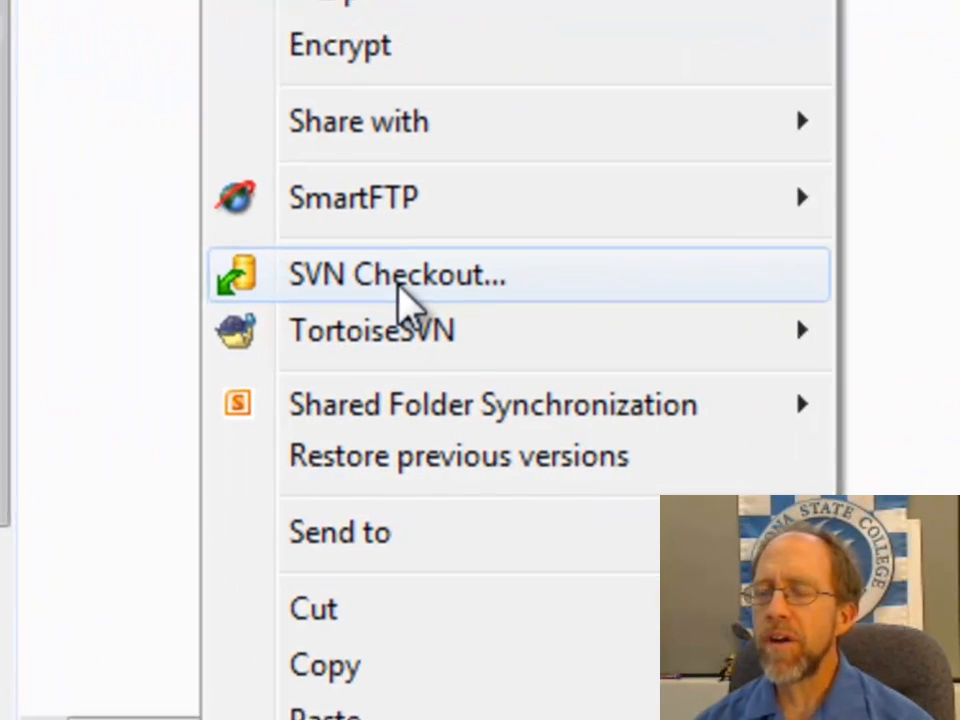
{"action": "mouse_move", "coordinate": [400, 322]}
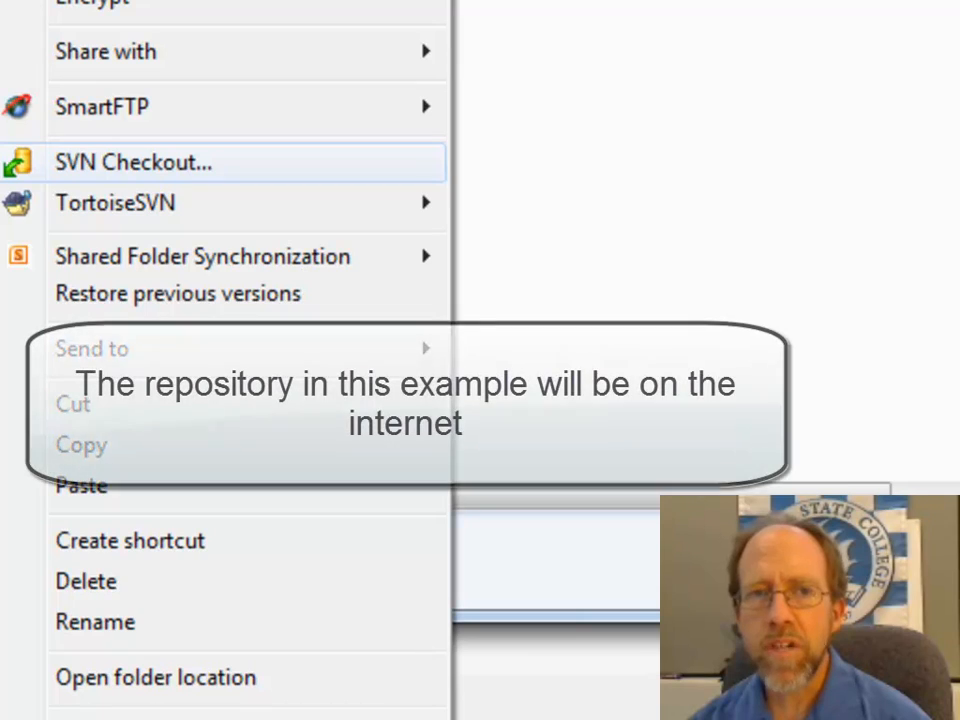
Step: Switch to the CloudForge smada2013 project in Firefox and copy its SVN repository URL
{"action": "key", "text": "alt+Tab"}
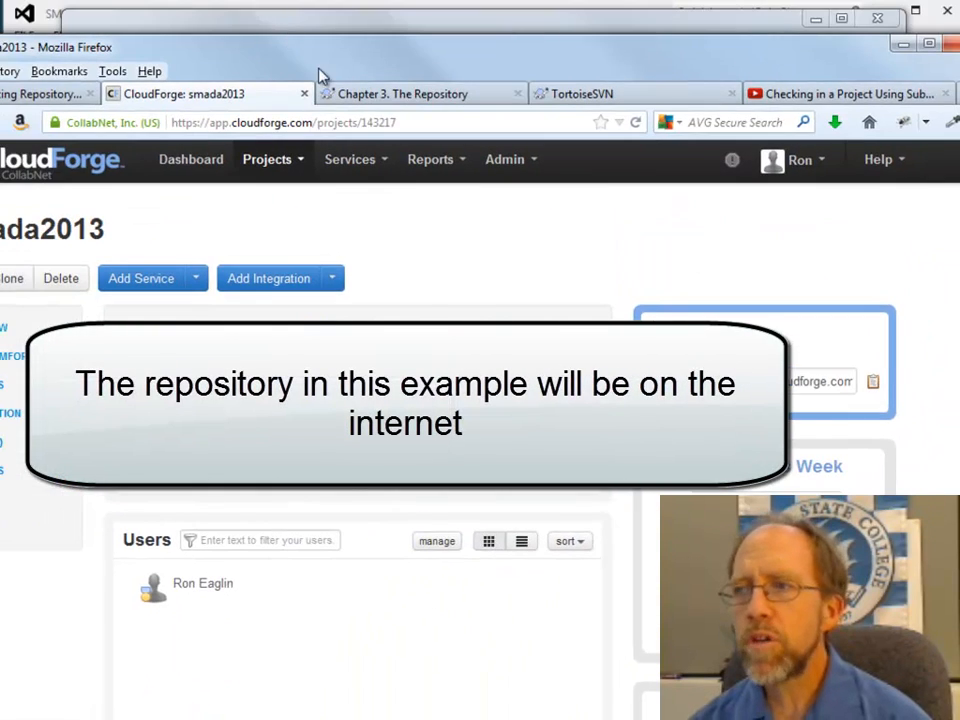
{"action": "left_click_drag", "start_coordinate": [959, 190], "coordinate": [848, 190]}
{"action": "left_click_drag", "start_coordinate": [347, 45], "coordinate": [457, 54]}
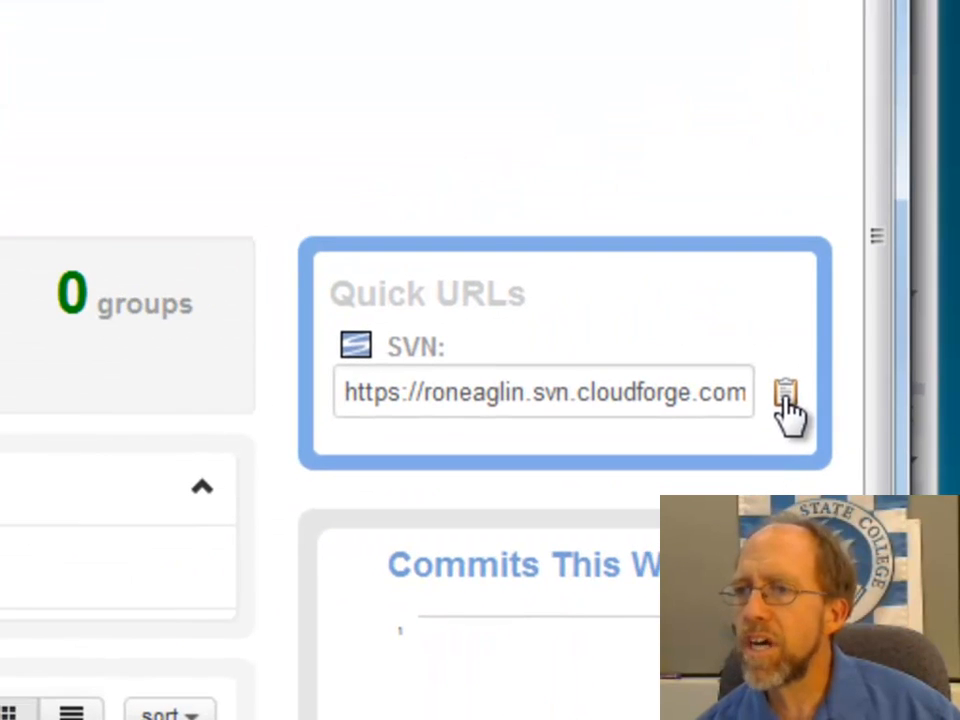
{"action": "left_click", "coordinate": [678, 397]}
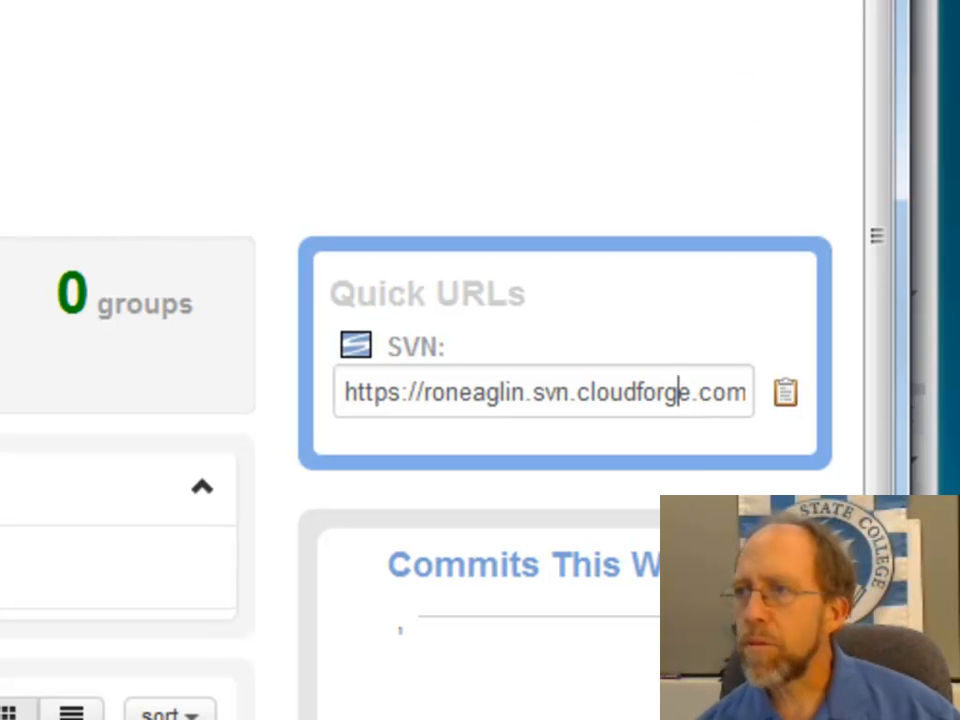
{"action": "key", "text": "super+Down"}
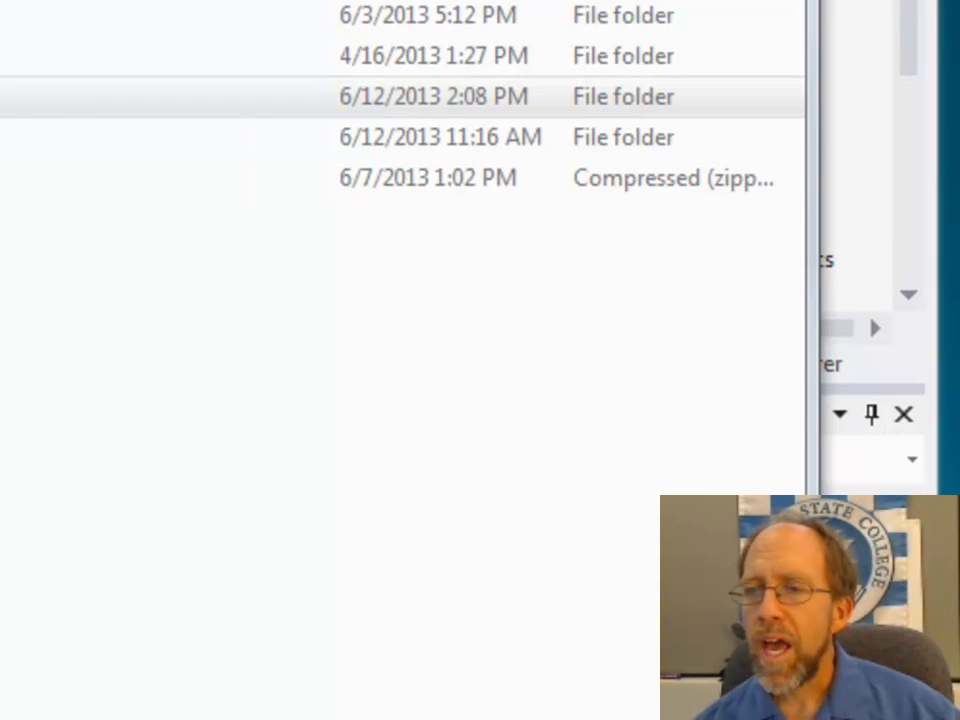
Step: Open the SMADA2013 solution folder and import its SMADA2013 subfolder with TortoiseSVN into the CloudForge smada2013 repository URL
{"action": "double_click", "coordinate": [103, 148]}
{"action": "left_click", "coordinate": [160, 100]}
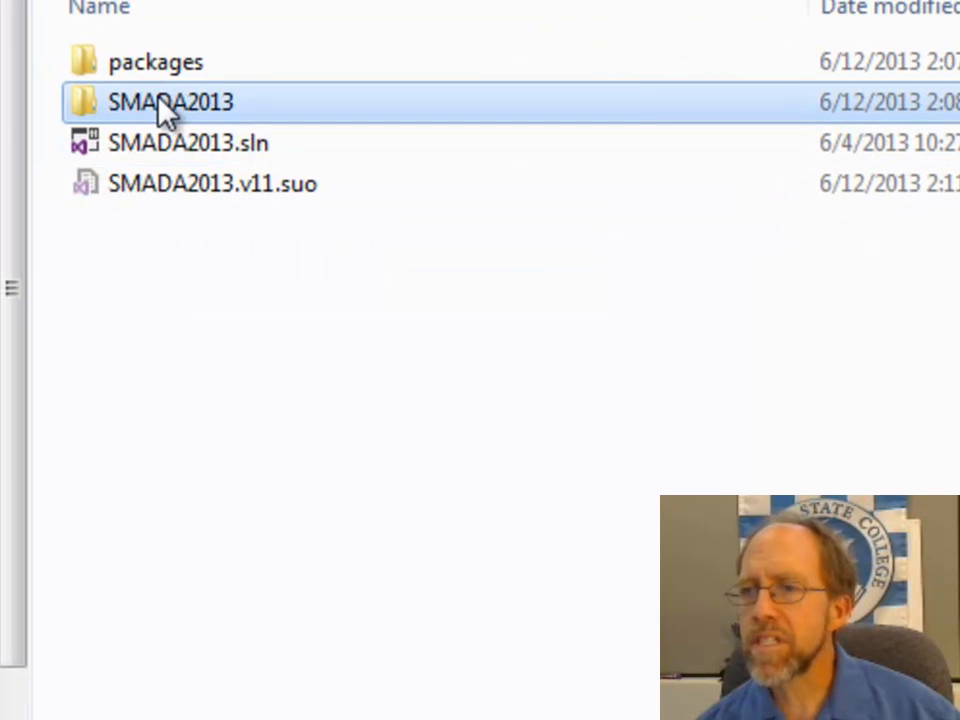
{"action": "right_click", "coordinate": [165, 112]}
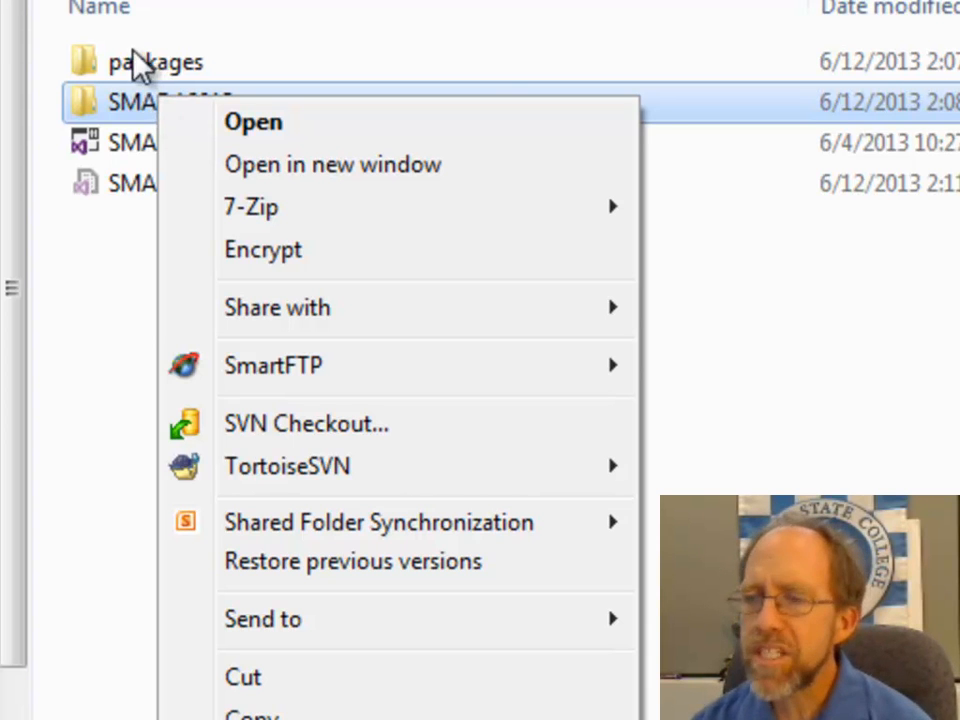
{"action": "left_click", "coordinate": [141, 64]}
{"action": "left_click", "coordinate": [148, 112]}
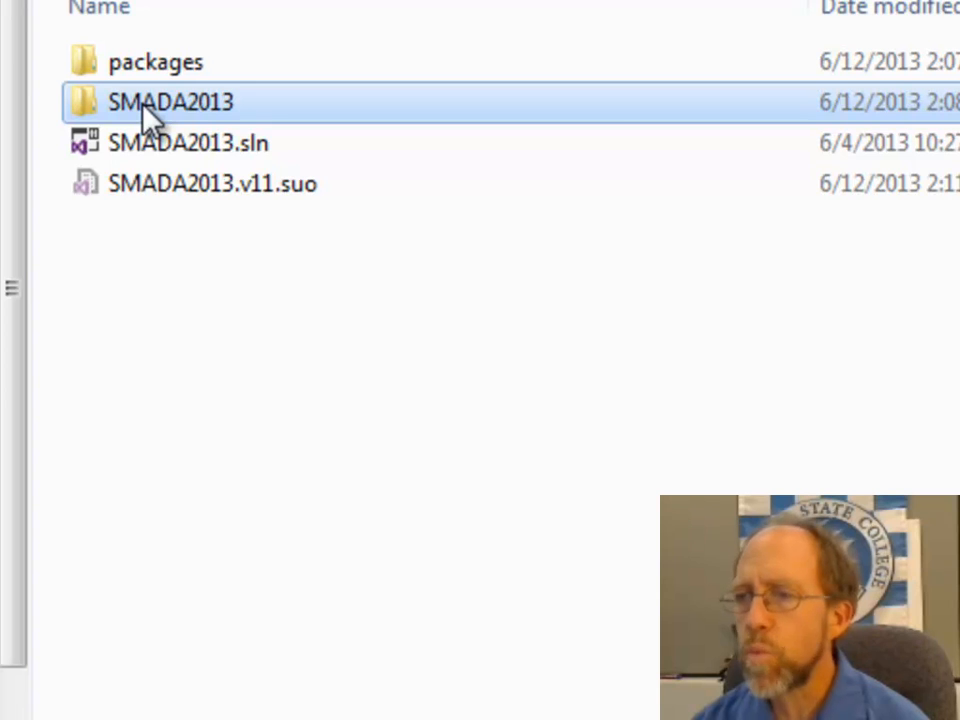
{"action": "right_click", "coordinate": [145, 110]}
{"action": "mouse_move", "coordinate": [270, 480]}
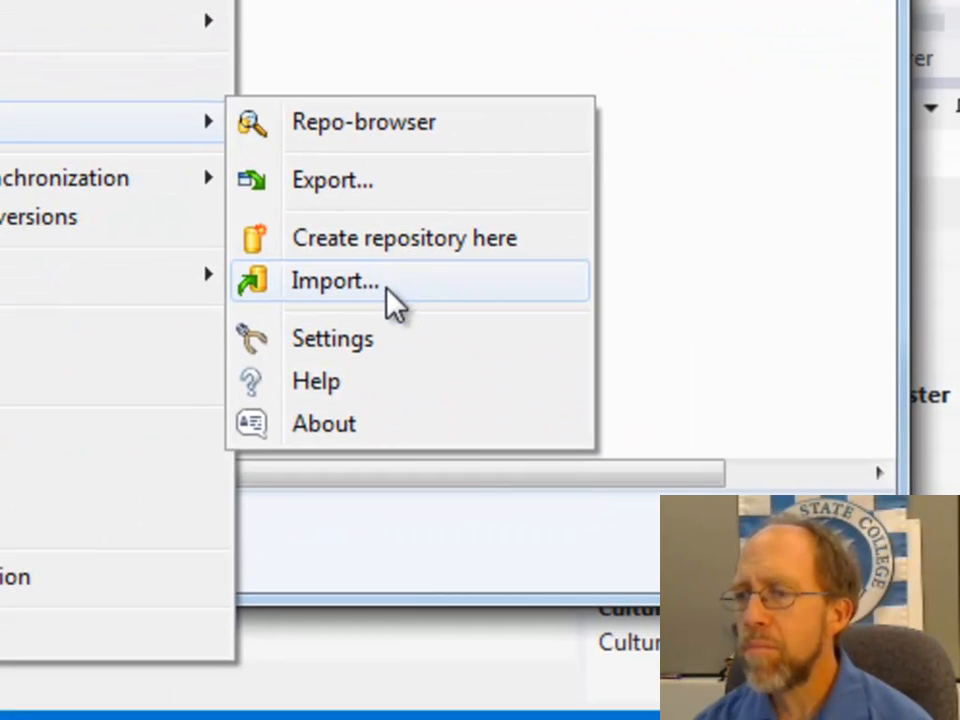
{"action": "left_click", "coordinate": [388, 291]}
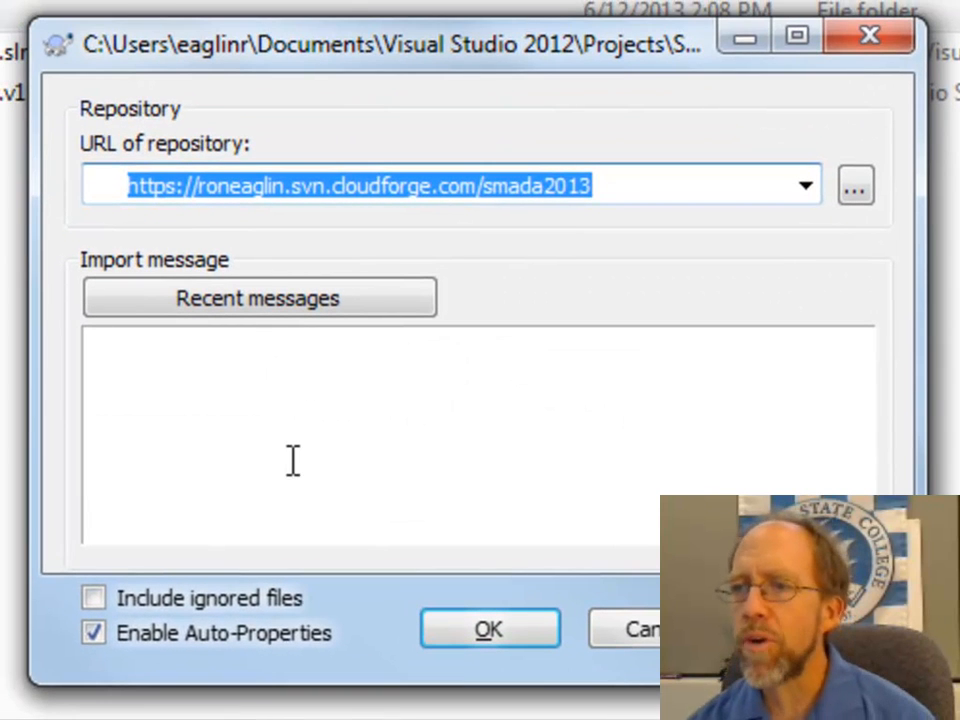
{"action": "type", "text": "https://roneaglin.svn.cloudforge.com/smada2013"}
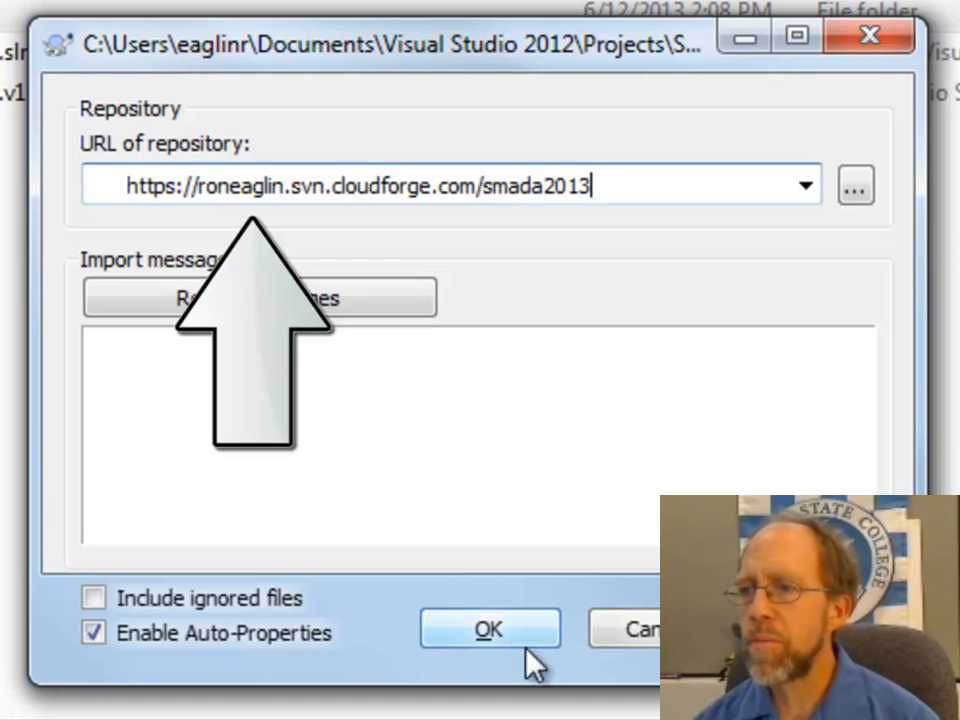
{"action": "left_click", "coordinate": [490, 640]}
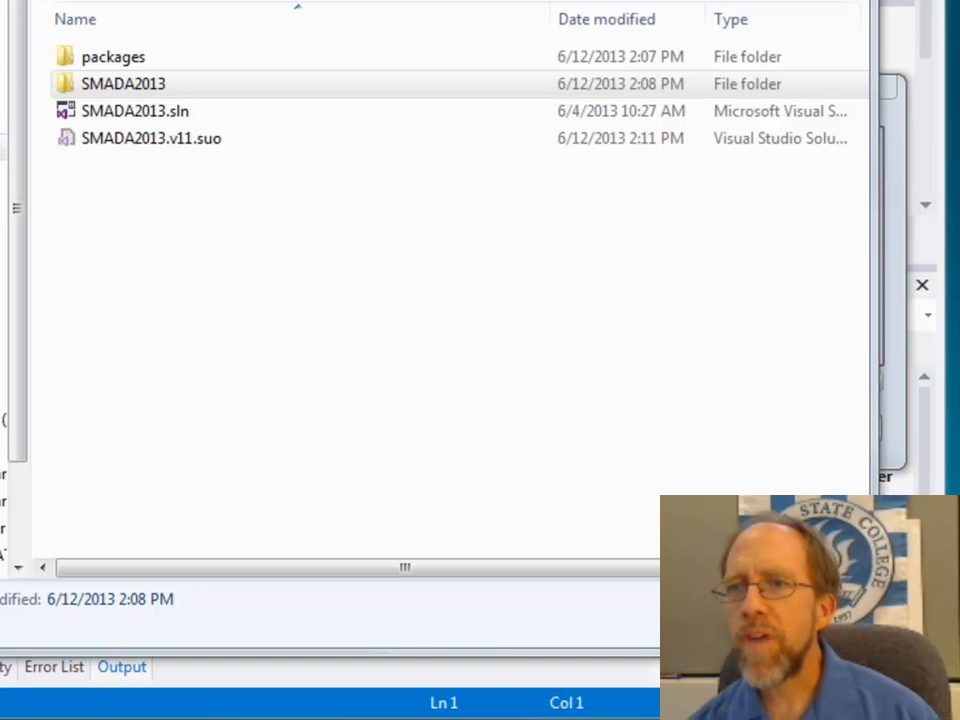
Step: Go to the Documents library and look inside the local SubVersion repository folder
{"action": "left_click", "coordinate": [178, 2]}
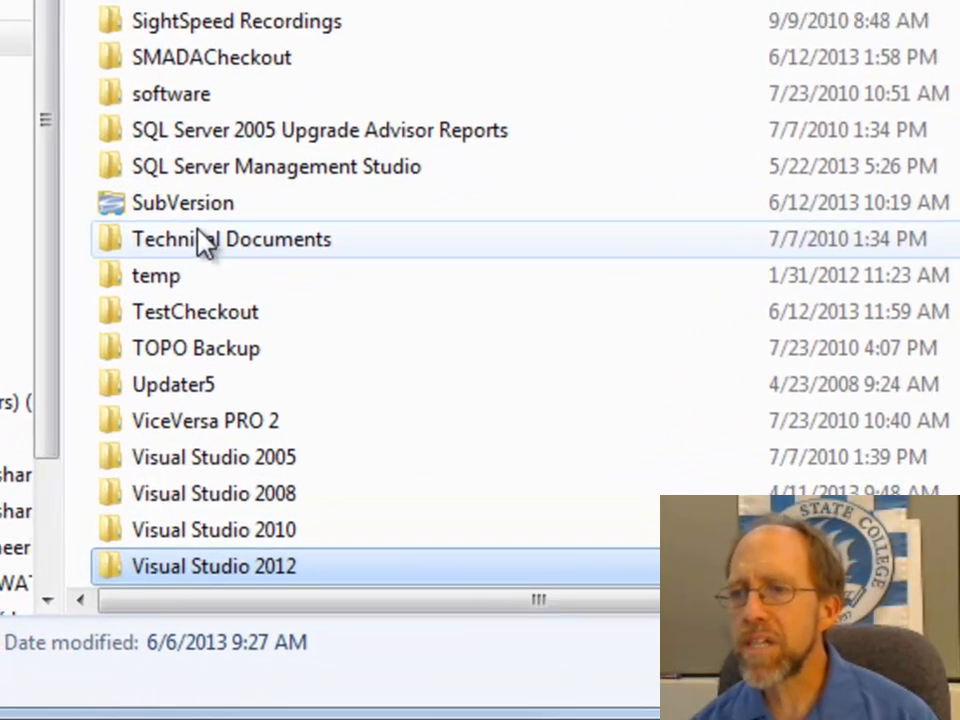
{"action": "left_click", "coordinate": [136, 265]}
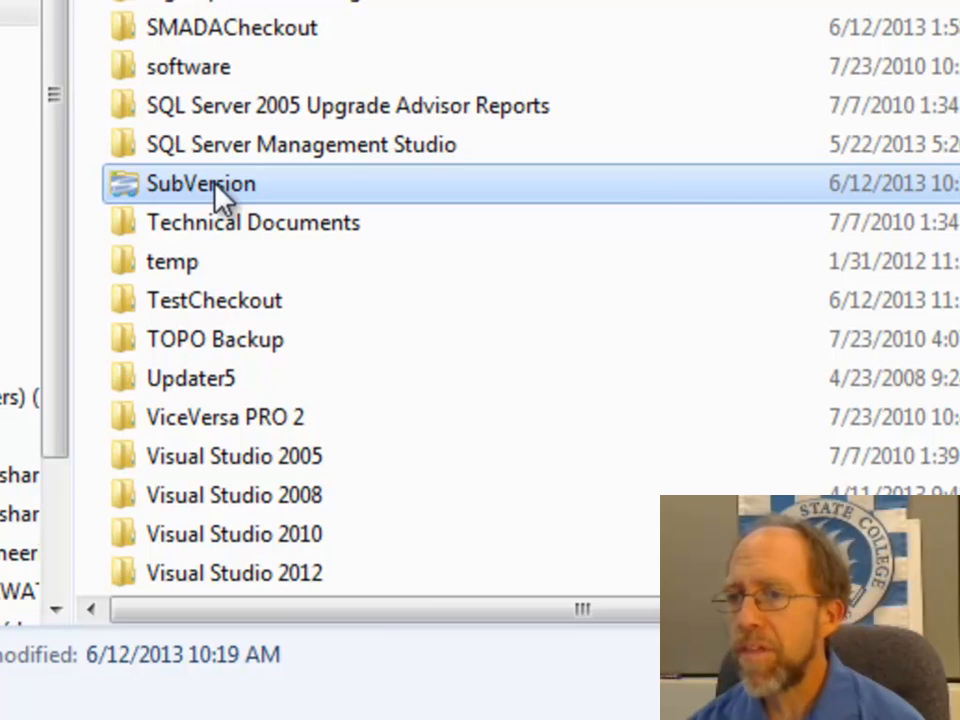
{"action": "right_click", "coordinate": [214, 184]}
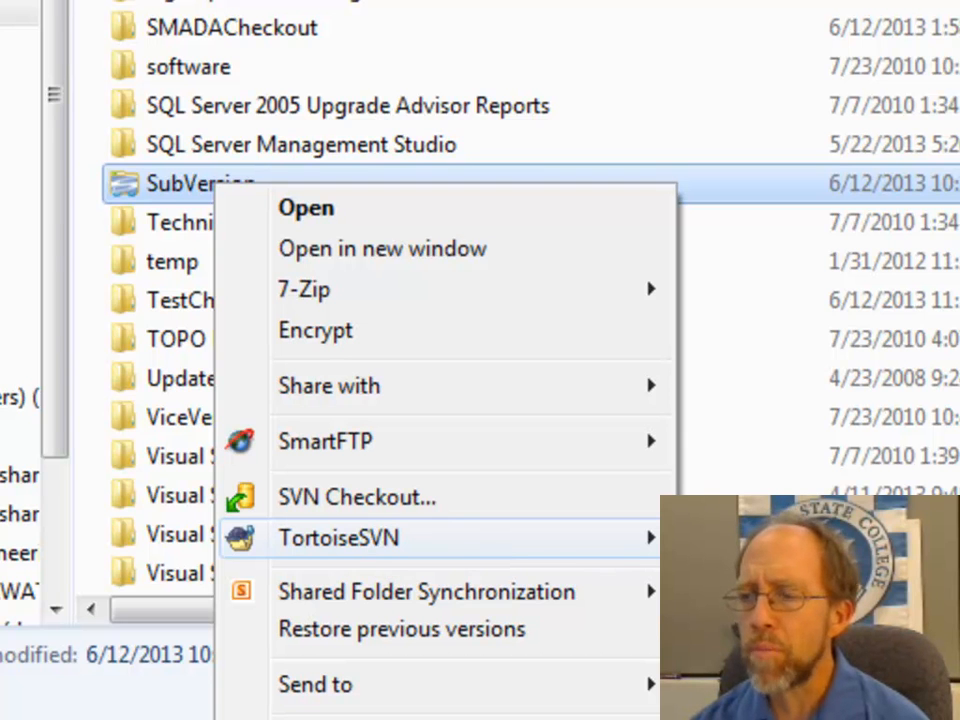
{"action": "left_click", "coordinate": [142, 184]}
{"action": "double_click", "coordinate": [142, 184]}
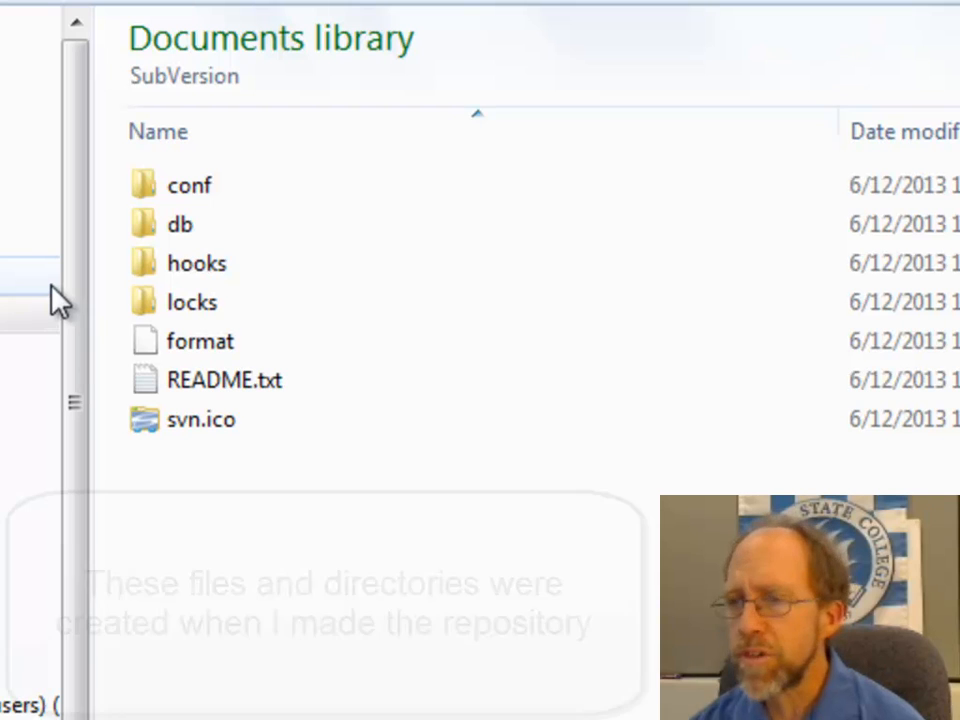
Step: Examine the contents of the local SubVersion repository from Documents with the TortoiseSVN Repo-browser
{"action": "key", "text": "alt+Left"}
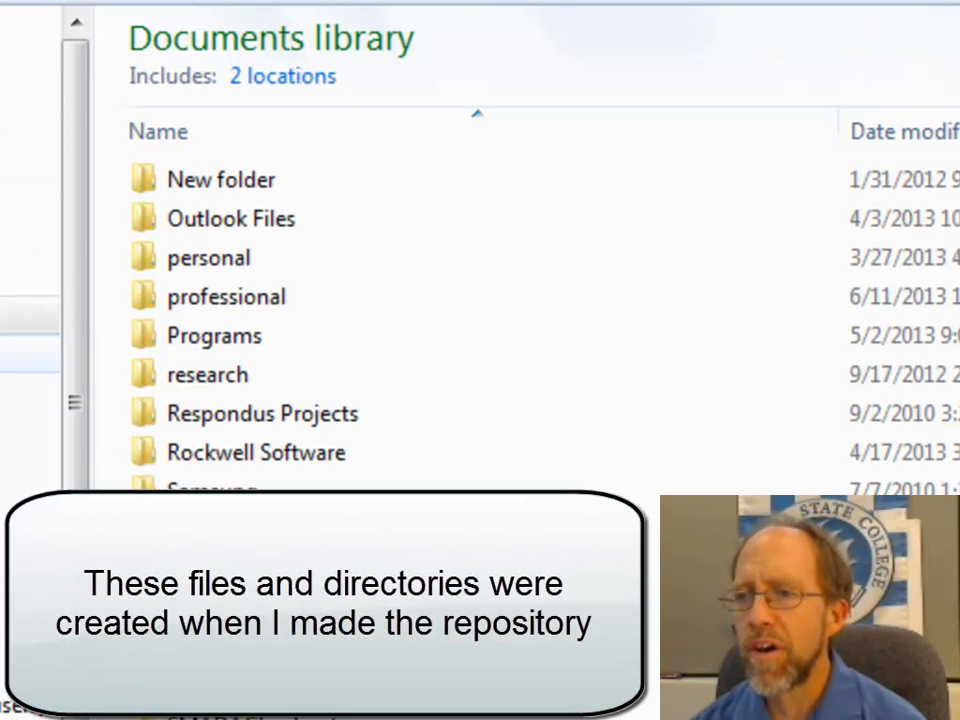
{"action": "scroll", "coordinate": [226, 443], "scroll_direction": "down", "scroll_amount": 4}
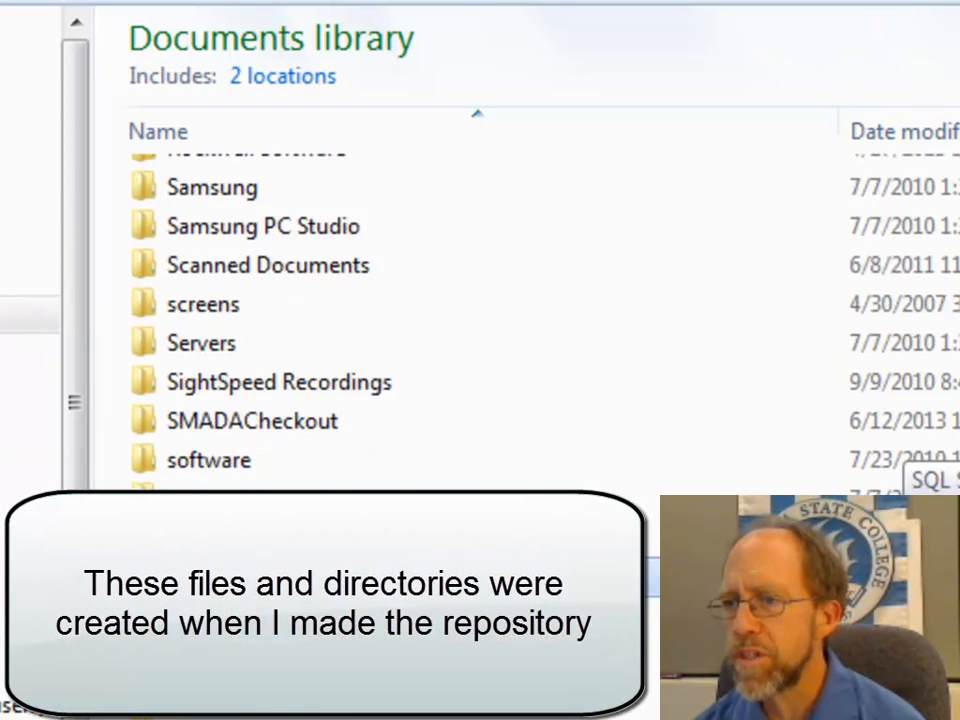
{"action": "right_click", "coordinate": [226, 443]}
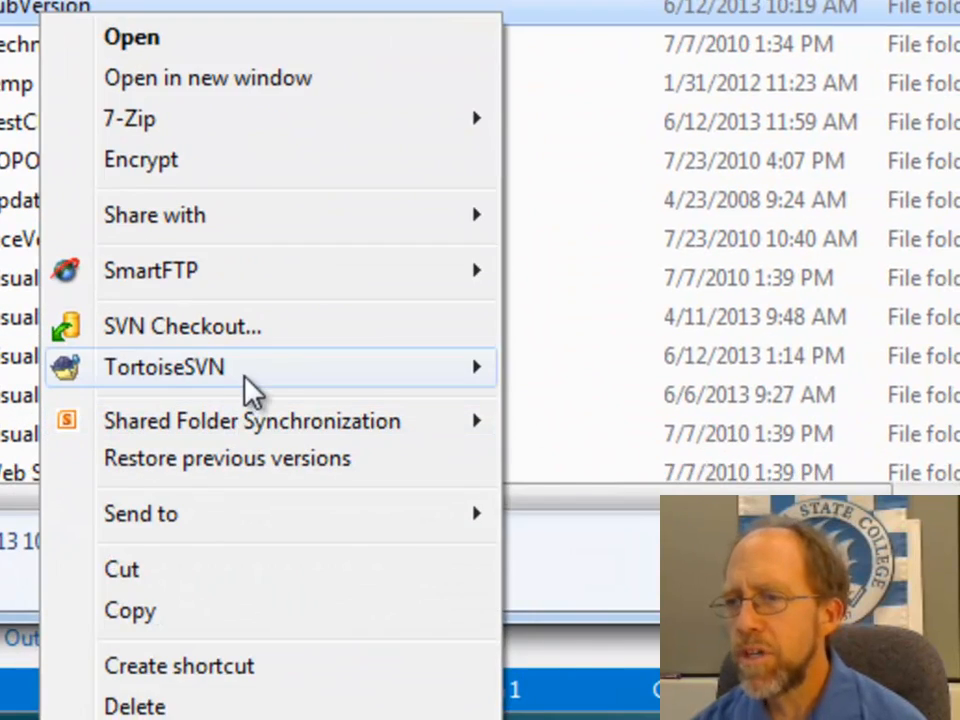
{"action": "mouse_move", "coordinate": [364, 388]}
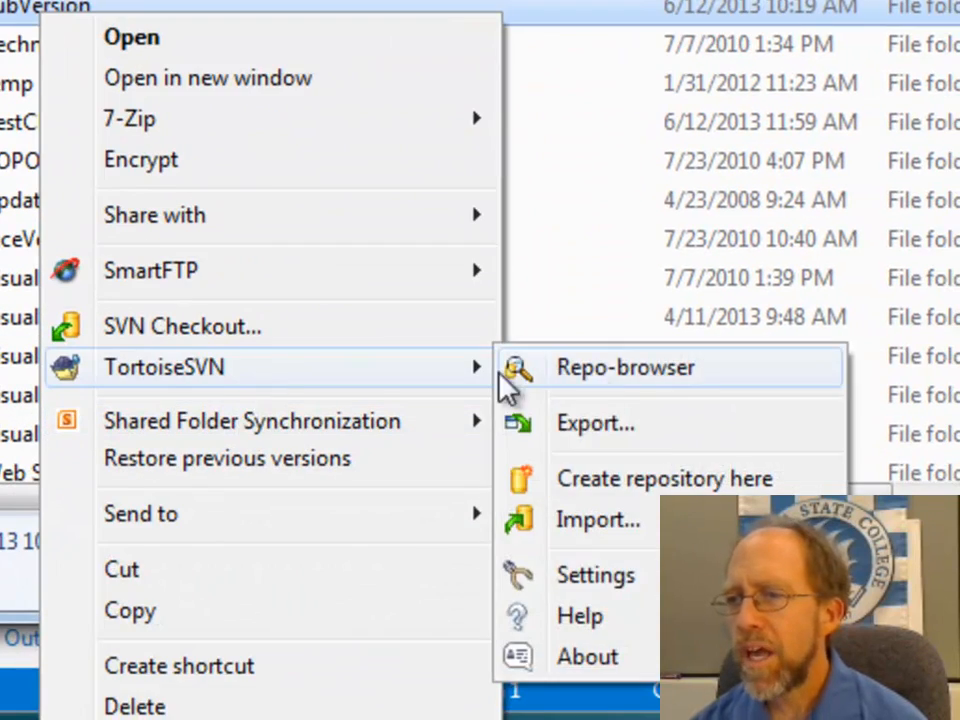
{"action": "left_click", "coordinate": [612, 378]}
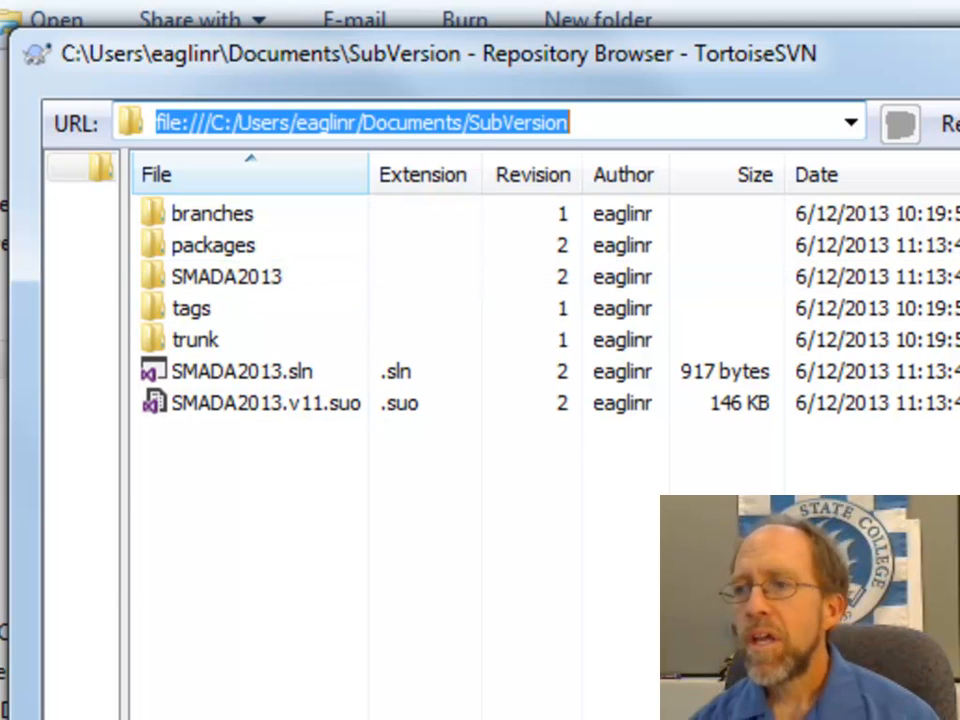
{"action": "key", "text": "Escape"}
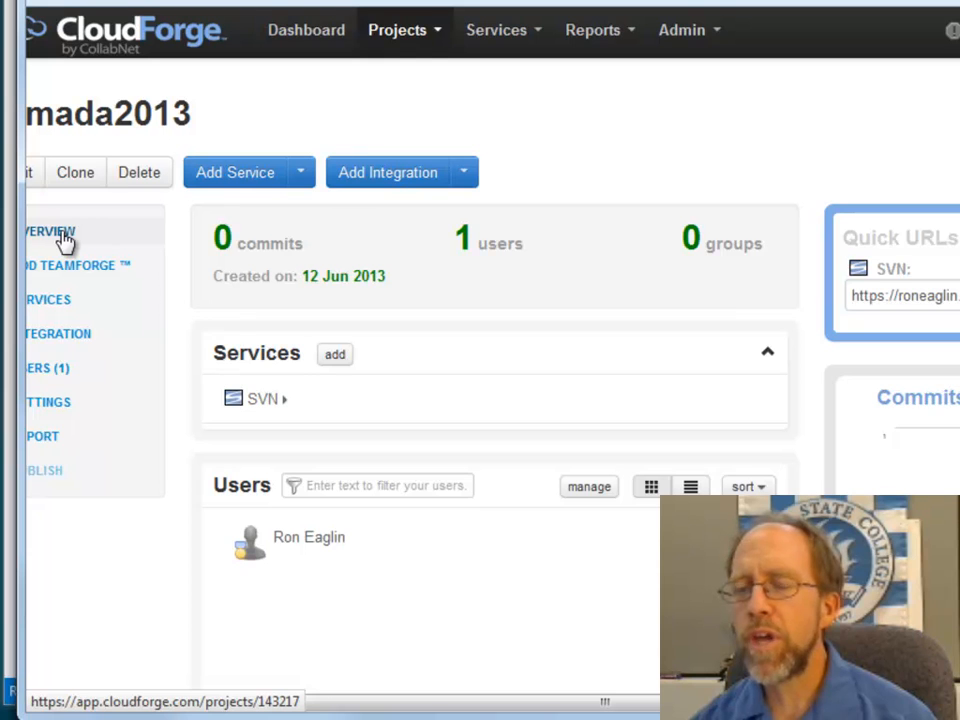
Step: Reload the smada2013 project overview on CloudForge and close the finished TortoiseSVN import report
{"action": "left_click", "coordinate": [65, 240]}
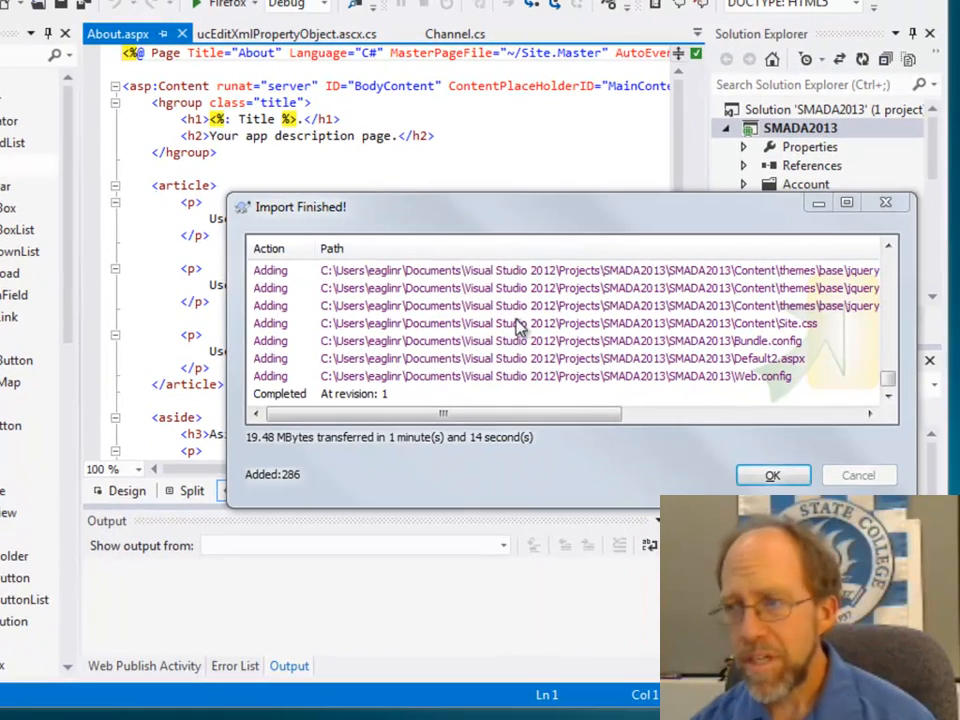
{"action": "left_click", "coordinate": [768, 477]}
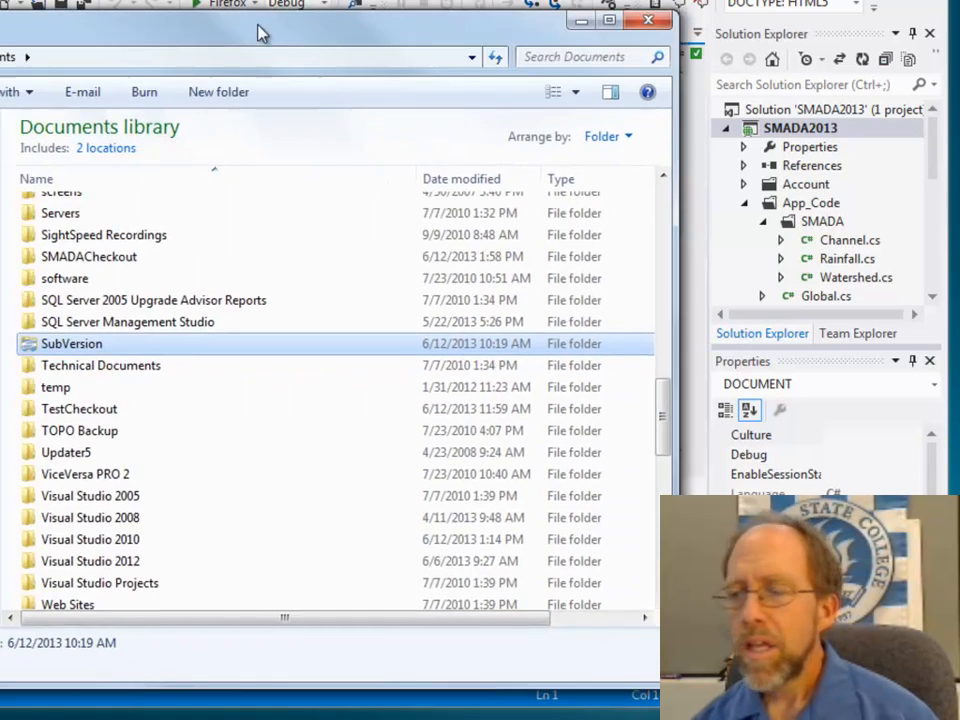
Step: Look inside the original SMADA2013 solution folder under Visual Studio 2012\Projects and return to the Documents library
{"action": "left_click_drag", "start_coordinate": [257, 30], "coordinate": [510, 9]}
{"action": "double_click", "coordinate": [322, 540]}
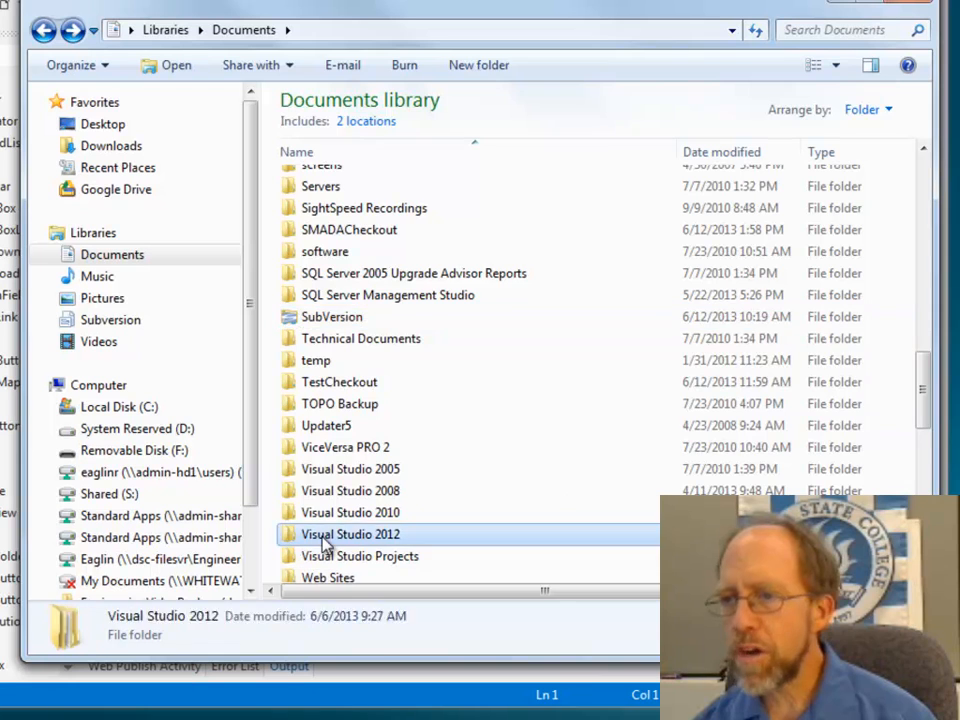
{"action": "double_click", "coordinate": [330, 272]}
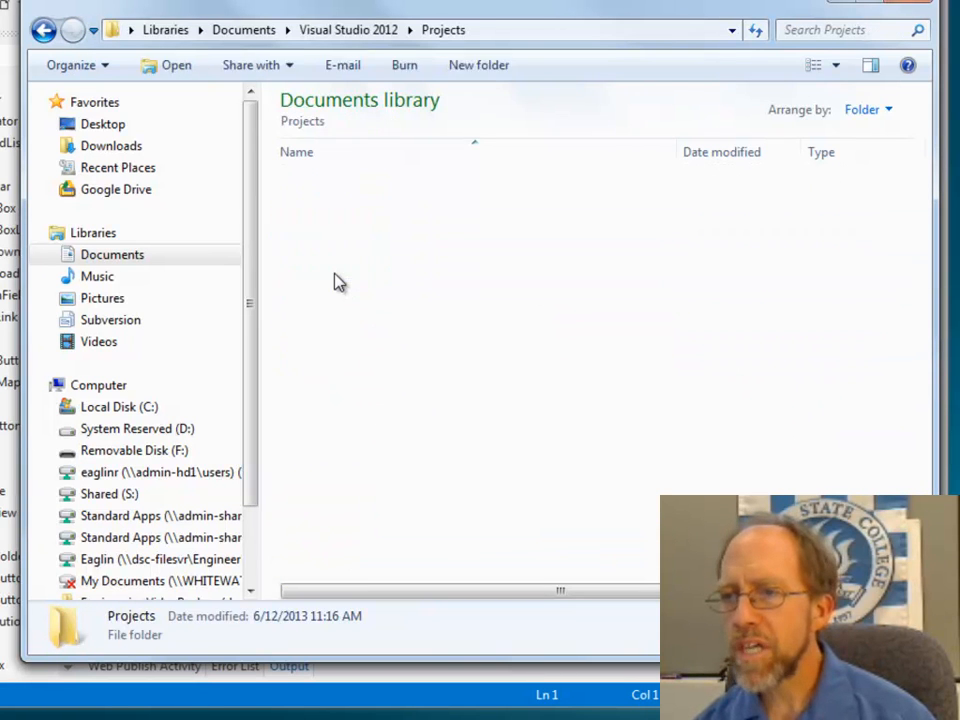
{"action": "double_click", "coordinate": [334, 224]}
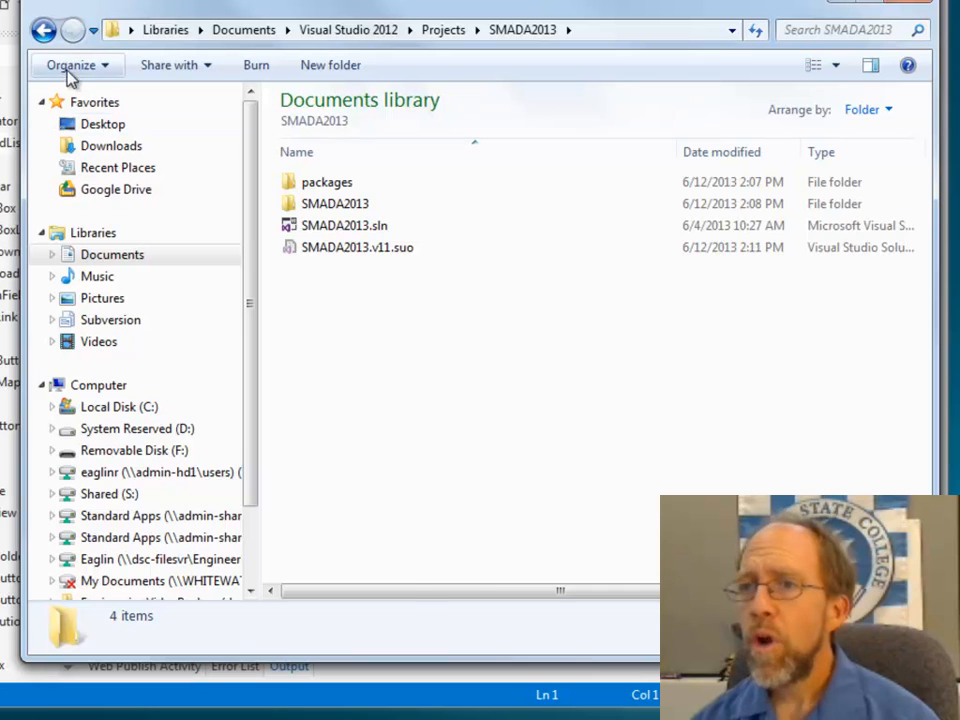
{"action": "left_click", "coordinate": [43, 30]}
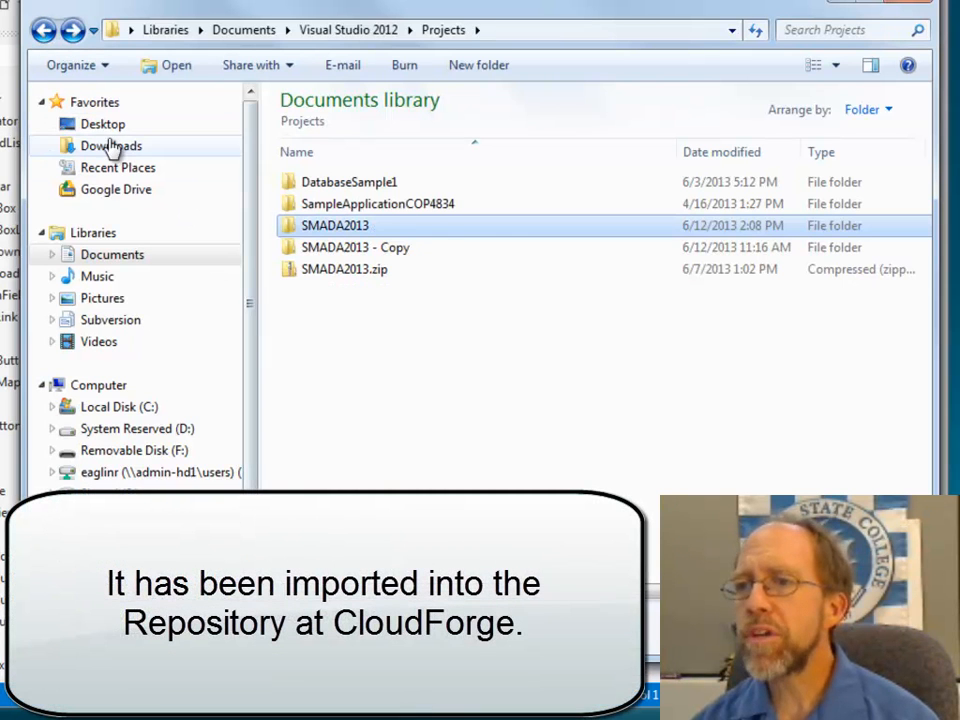
{"action": "left_click", "coordinate": [43, 30]}
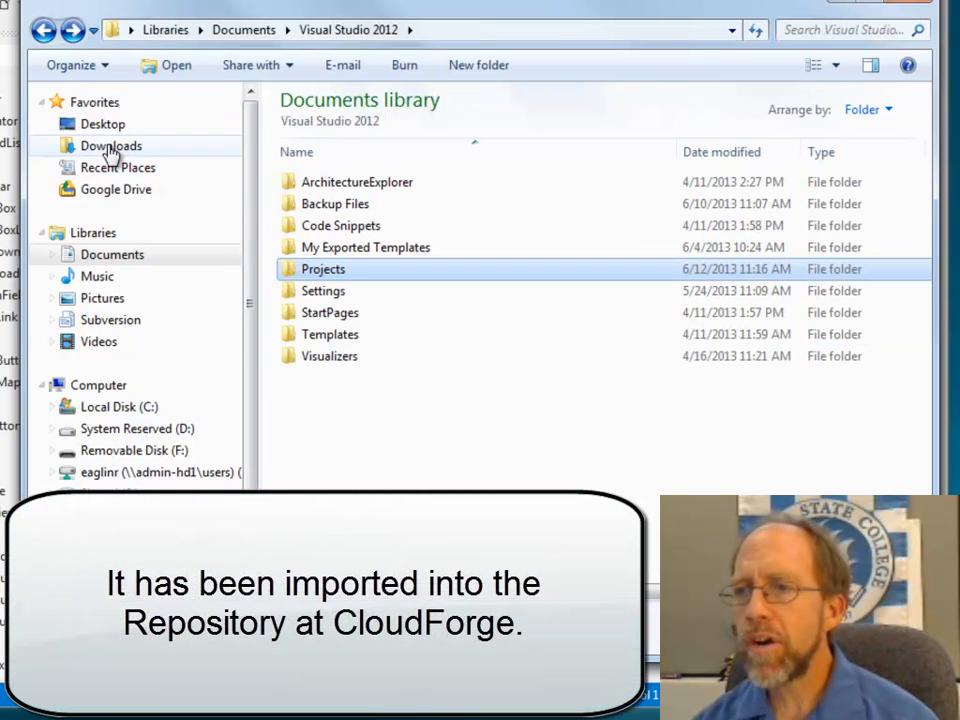
{"action": "left_click", "coordinate": [43, 30]}
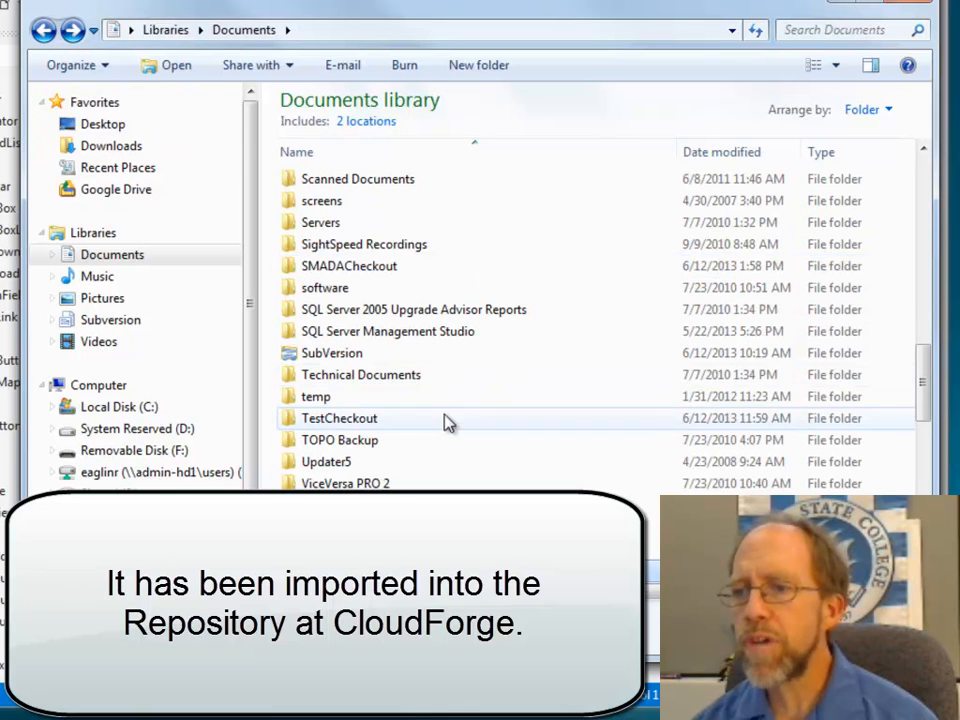
Step: Create a new folder named SMADAWorkingCopy in the Documents library
{"action": "left_click", "coordinate": [480, 66]}
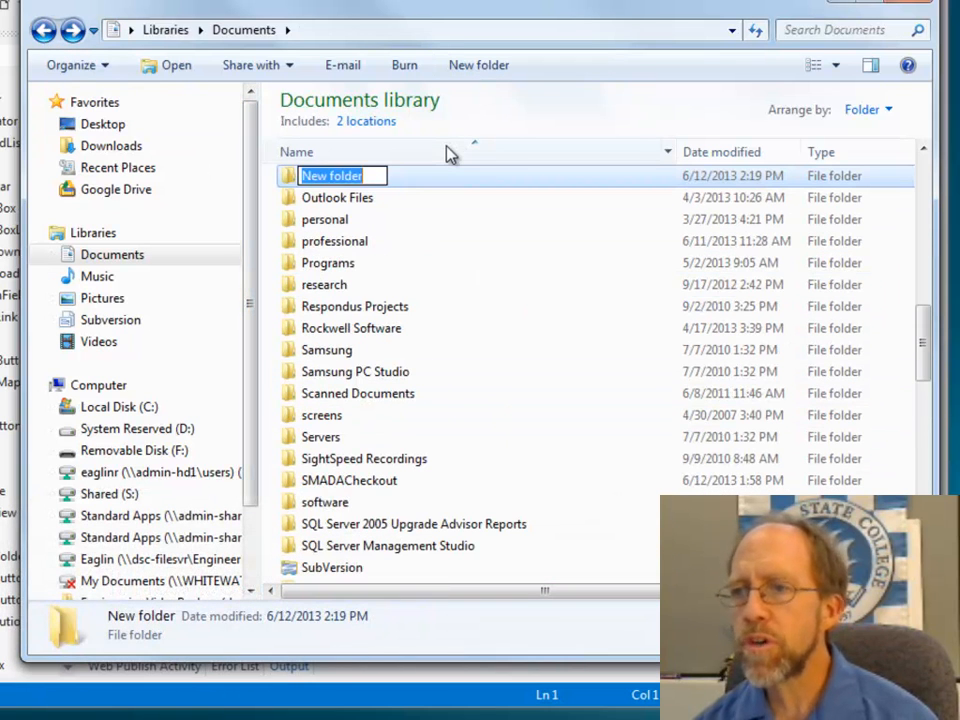
{"action": "type", "text": "SMADAWorkingCopy"}
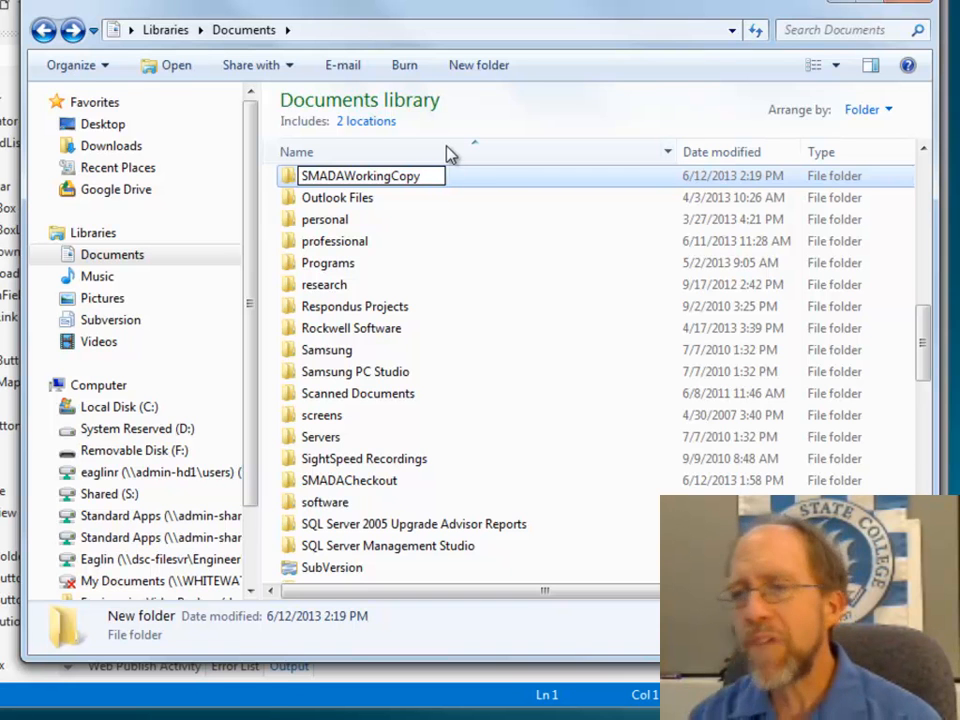
{"action": "left_click", "coordinate": [293, 197]}
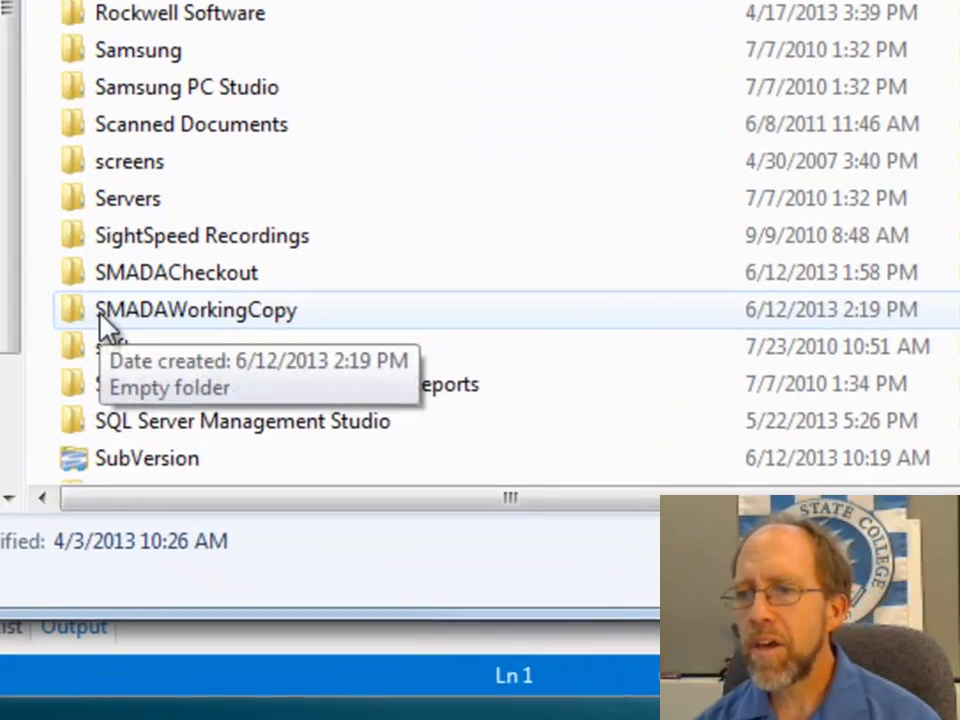
Step: Check out the HEAD revision of the CloudForge smada2013 repository into SMADAWorkingCopy, fully recursive, and dismiss the finished report
{"action": "right_click", "coordinate": [303, 483]}
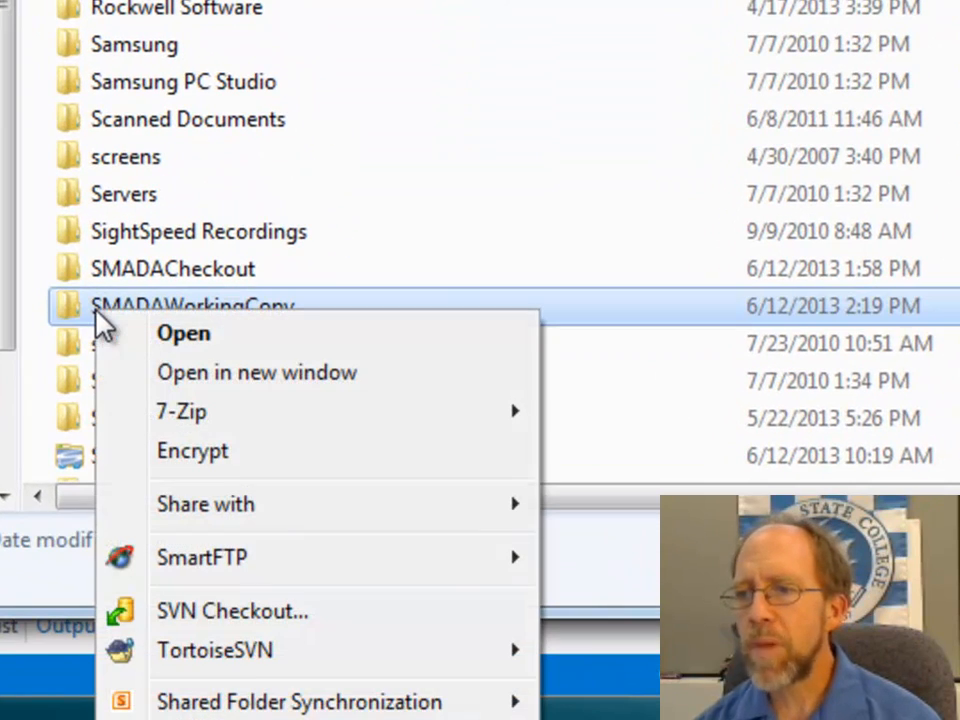
{"action": "left_click", "coordinate": [242, 634]}
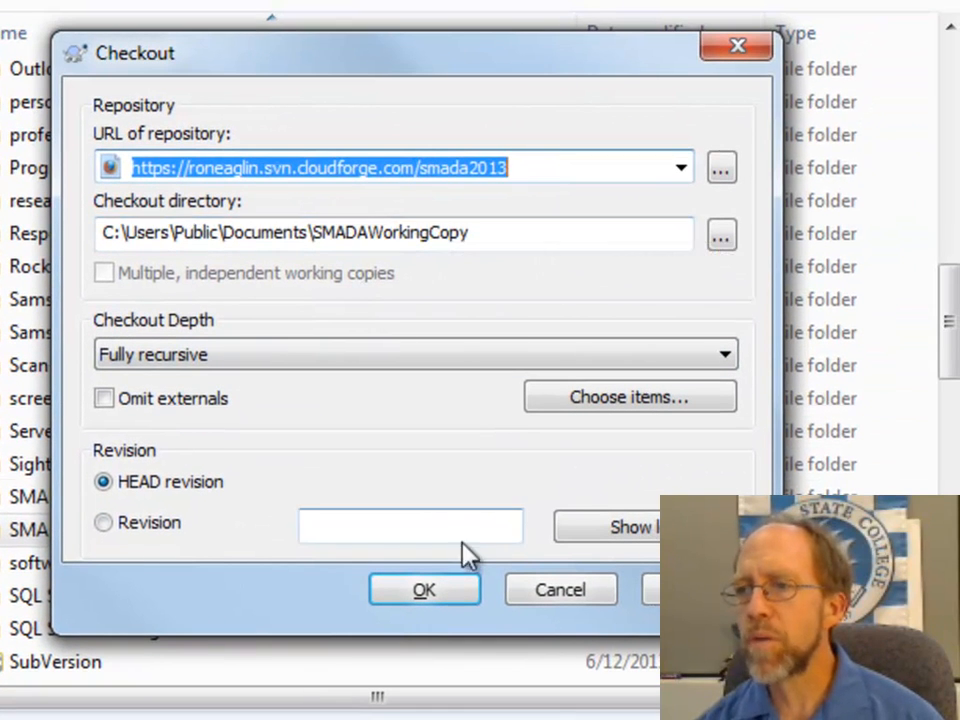
{"action": "left_click", "coordinate": [437, 591]}
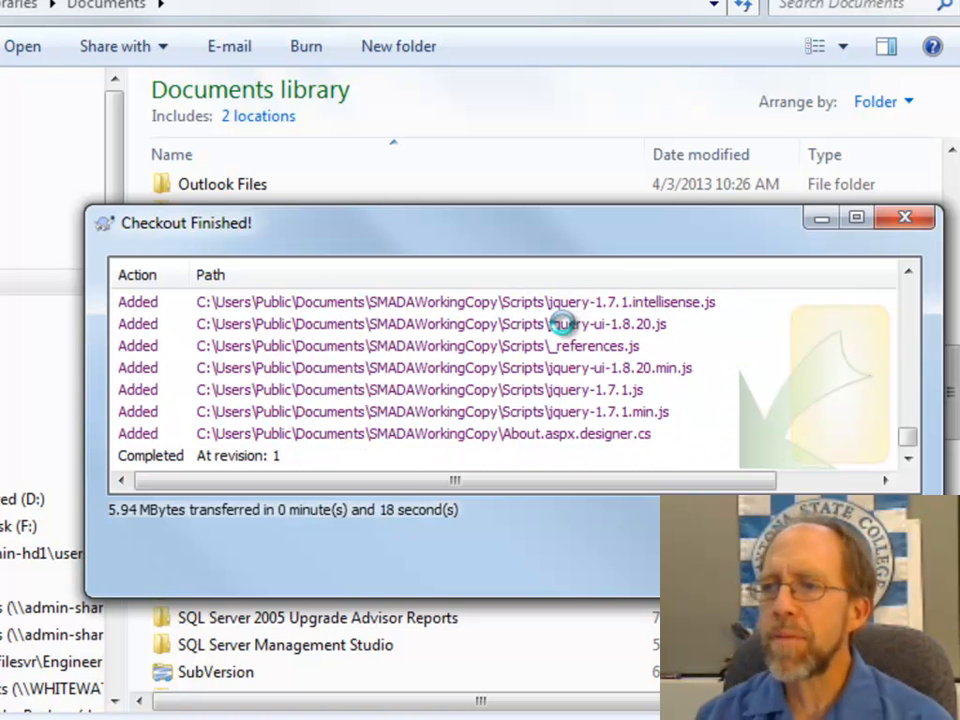
{"action": "left_click_drag", "start_coordinate": [658, 249], "coordinate": [0, 270]}
Step: Open the SMADAWorkingCopy folder and examine the files and folders checked out into it
{"action": "double_click", "coordinate": [214, 566]}
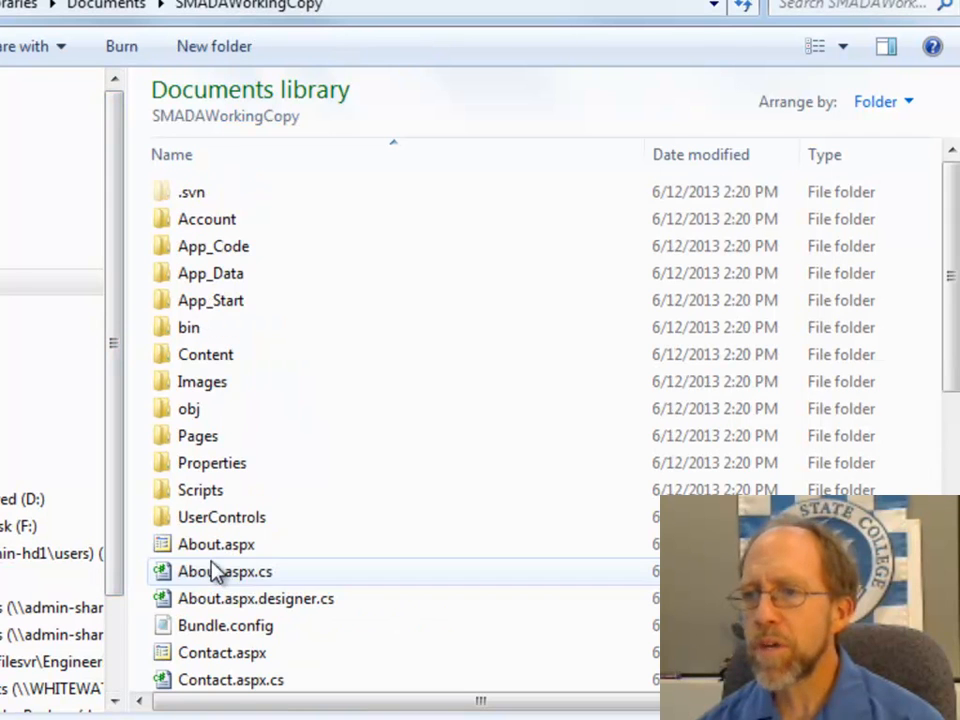
{"action": "scroll", "coordinate": [375, 471], "scroll_direction": "down", "scroll_amount": 7}
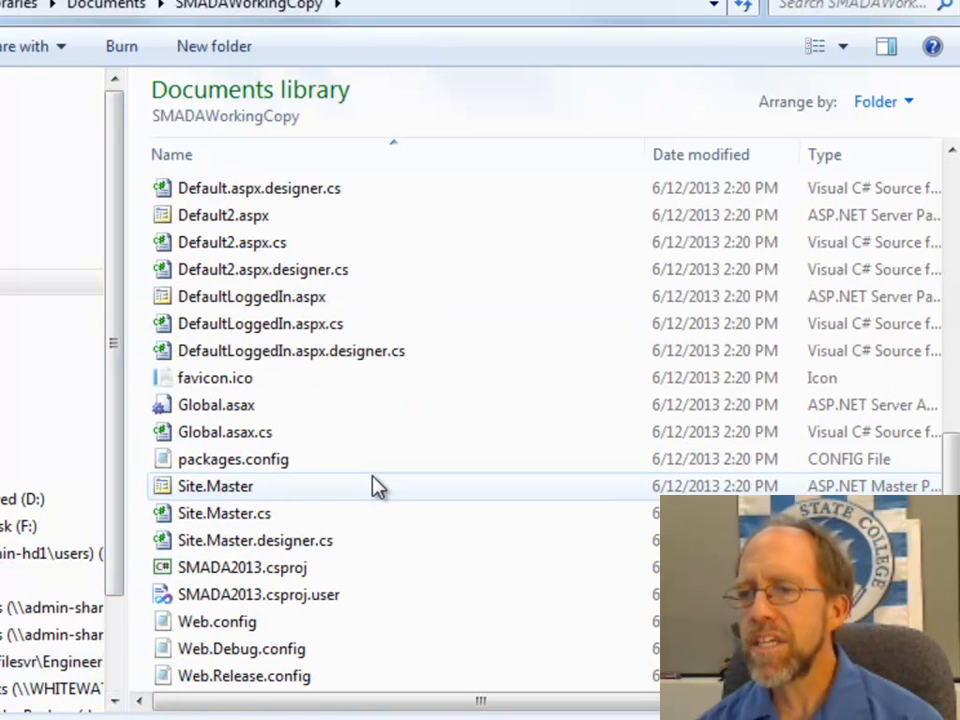
{"action": "scroll", "coordinate": [375, 487], "scroll_direction": "up", "scroll_amount": 7}
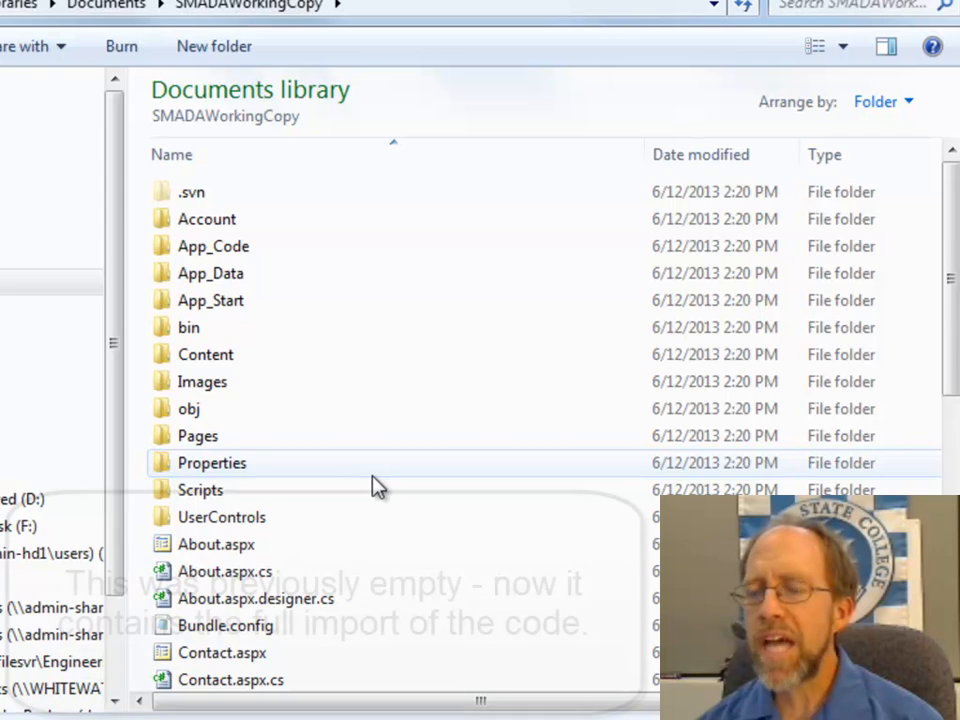
{"action": "scroll", "coordinate": [375, 487], "scroll_direction": "down", "scroll_amount": 7}
{"action": "scroll", "coordinate": [375, 483], "scroll_direction": "up", "scroll_amount": 3}
{"action": "scroll", "coordinate": [375, 483], "scroll_direction": "up", "scroll_amount": 5}
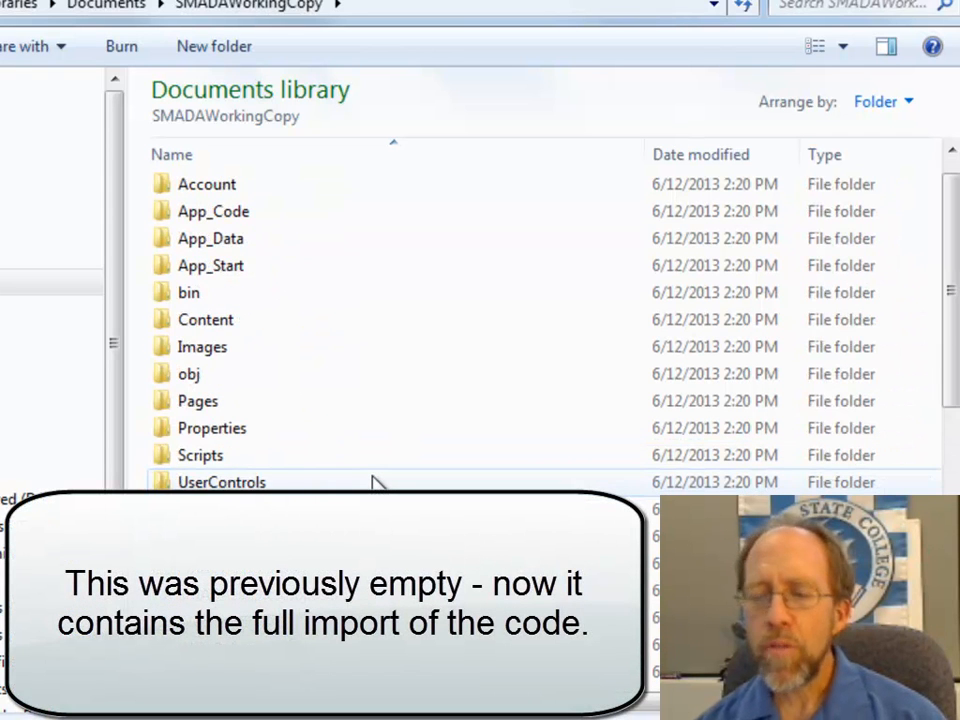
{"action": "scroll", "coordinate": [375, 483], "scroll_direction": "up", "scroll_amount": 1}
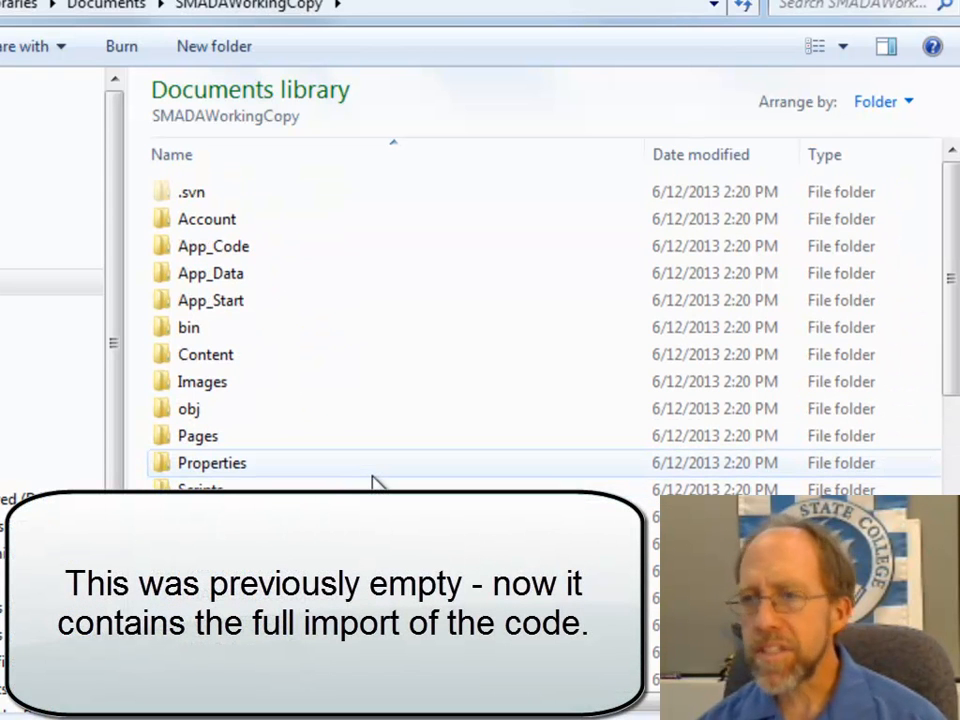
{"action": "scroll", "coordinate": [375, 483], "scroll_direction": "down", "scroll_amount": 2}
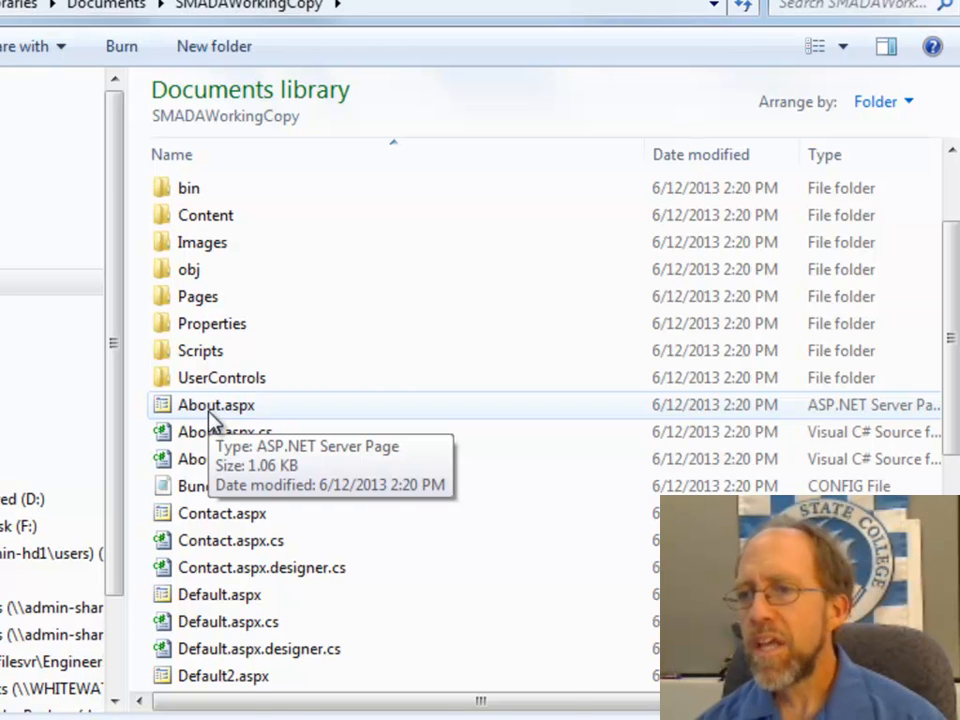
Step: Review the SVN and TortoiseSVN commands offered for About.aspx in the working copy without running any
{"action": "right_click", "coordinate": [209, 412]}
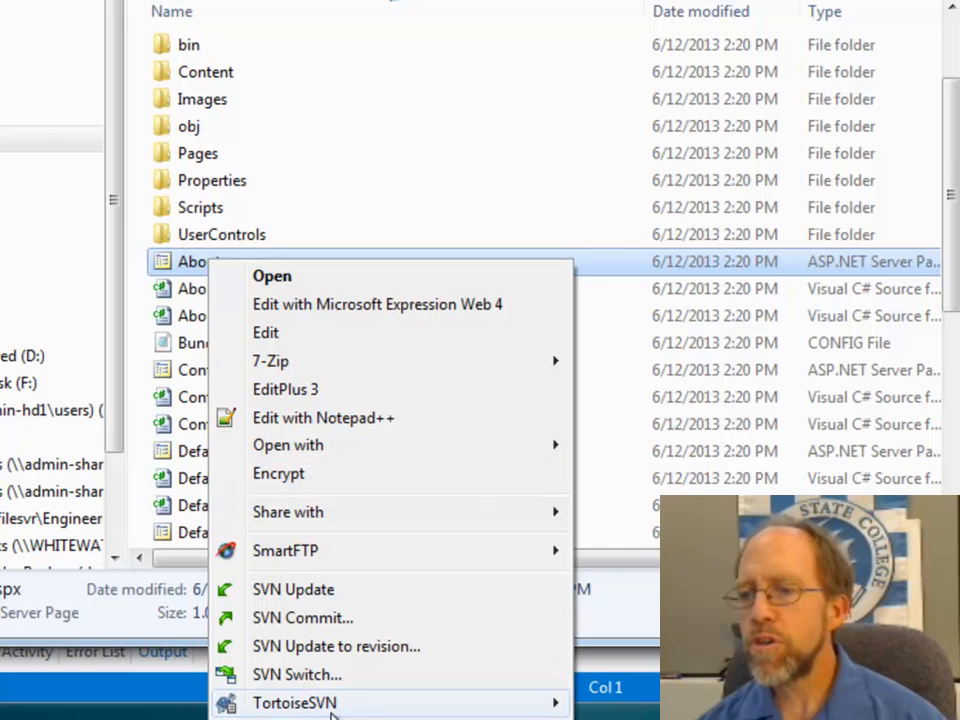
{"action": "mouse_move", "coordinate": [333, 713]}
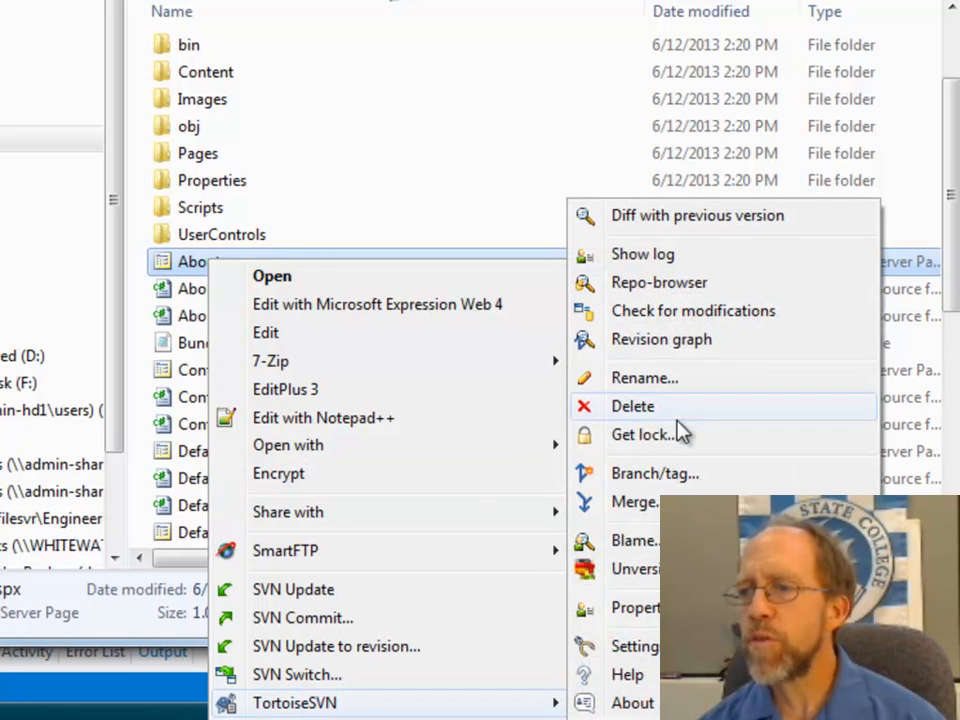
{"action": "left_click", "coordinate": [291, 183]}
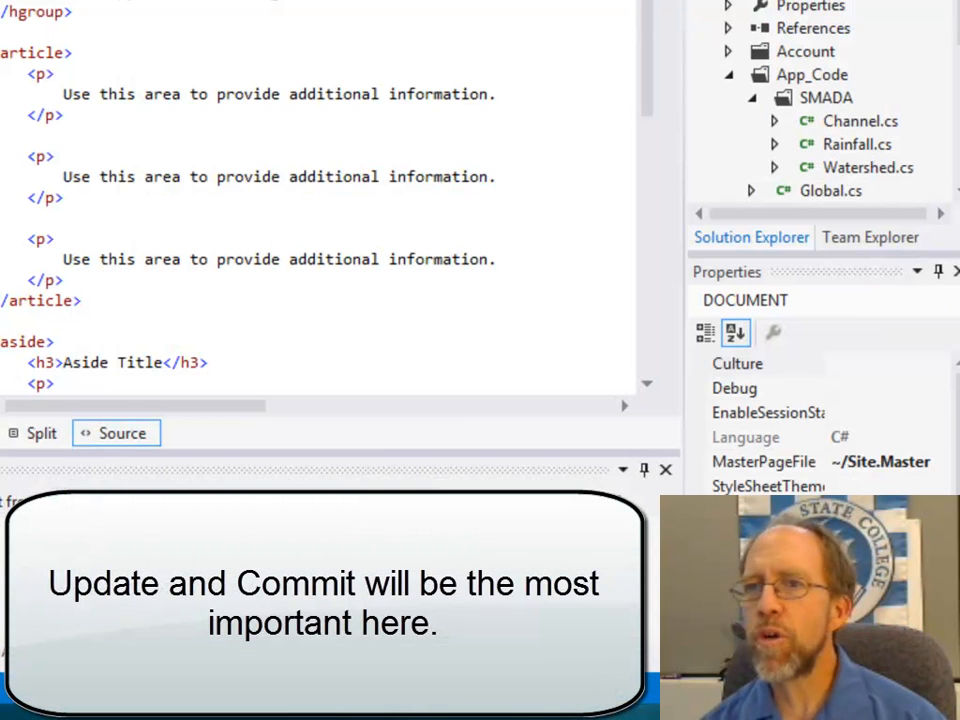
Step: Close Visual Studio with the original SMADA2013 project and open About.aspx from the SMADAWorkingCopy folder
{"action": "key", "text": "alt+f"}
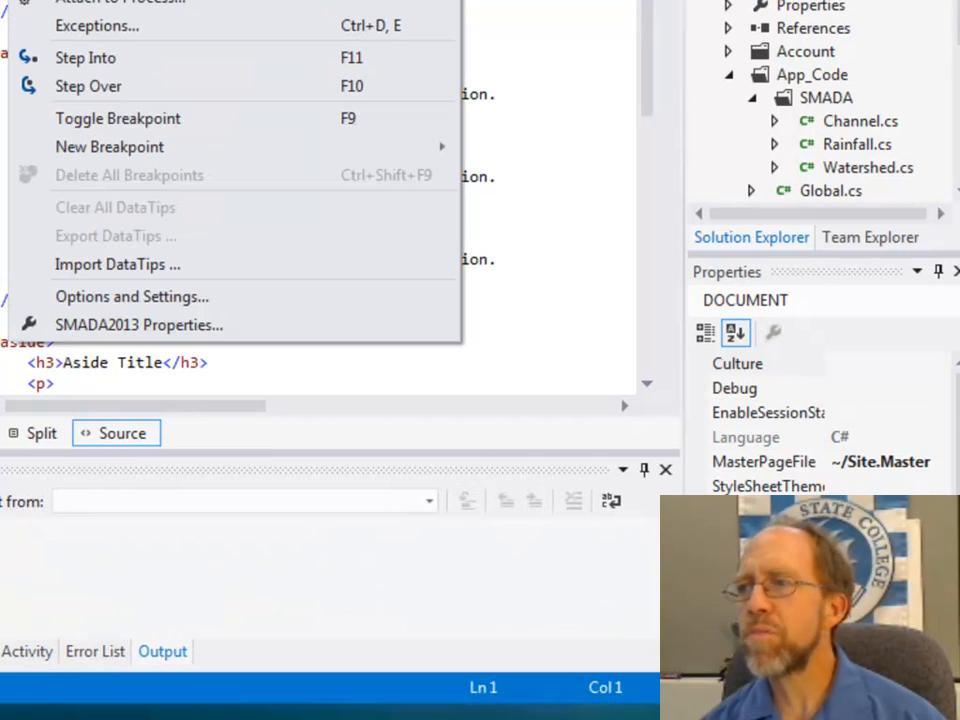
{"action": "key", "text": "alt+F4"}
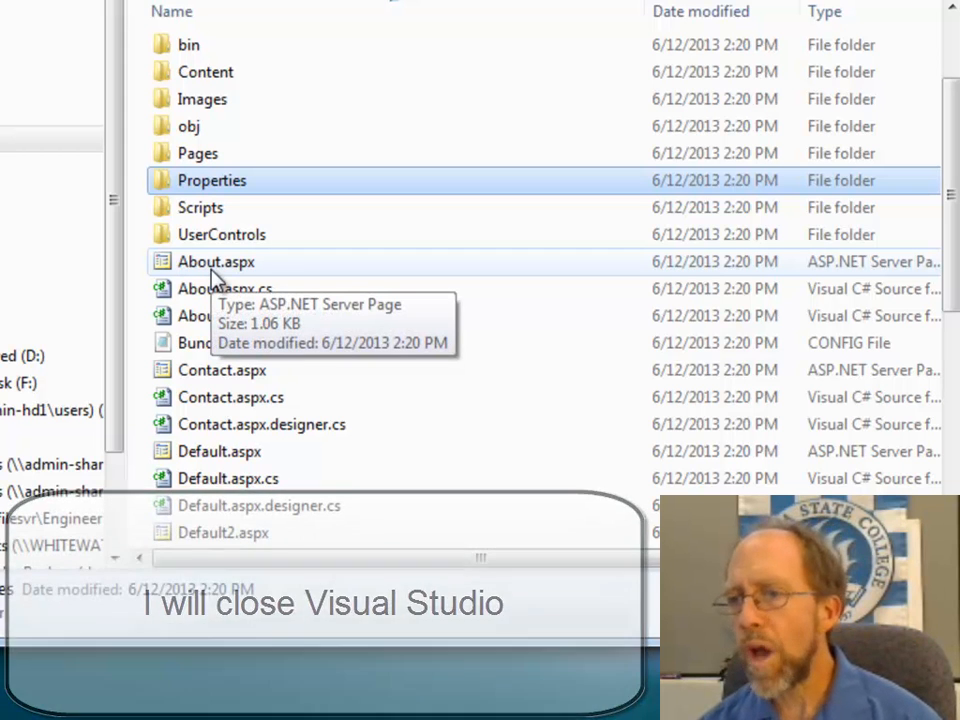
{"action": "double_click", "coordinate": [212, 270]}
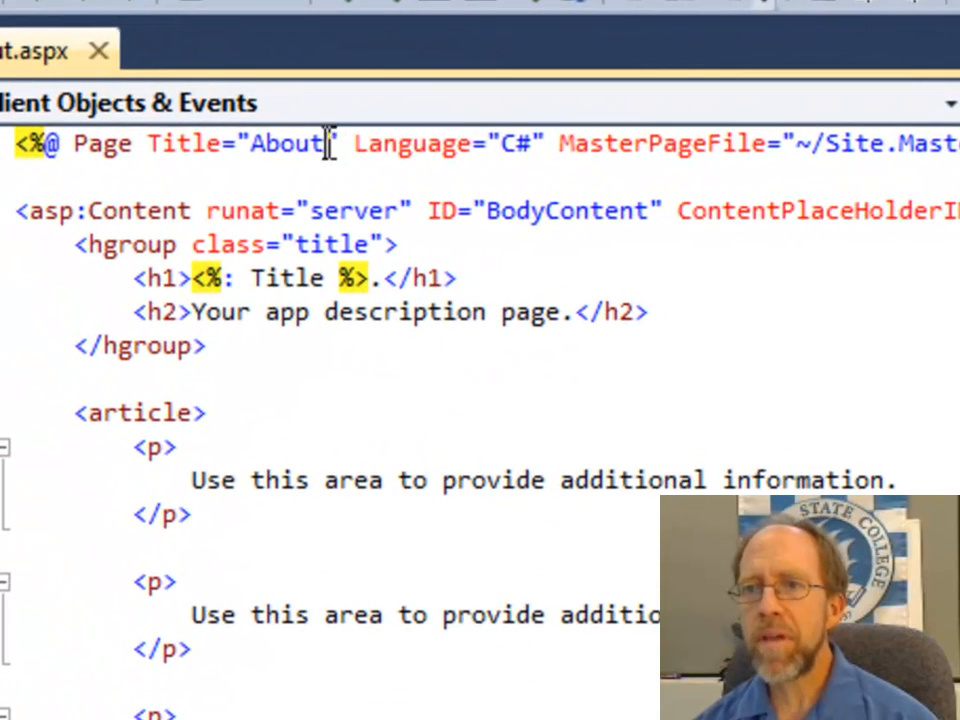
Step: Change the Title attribute in the Page directive of About.aspx to "About SMADA Online"
{"action": "left_click", "coordinate": [327, 143]}
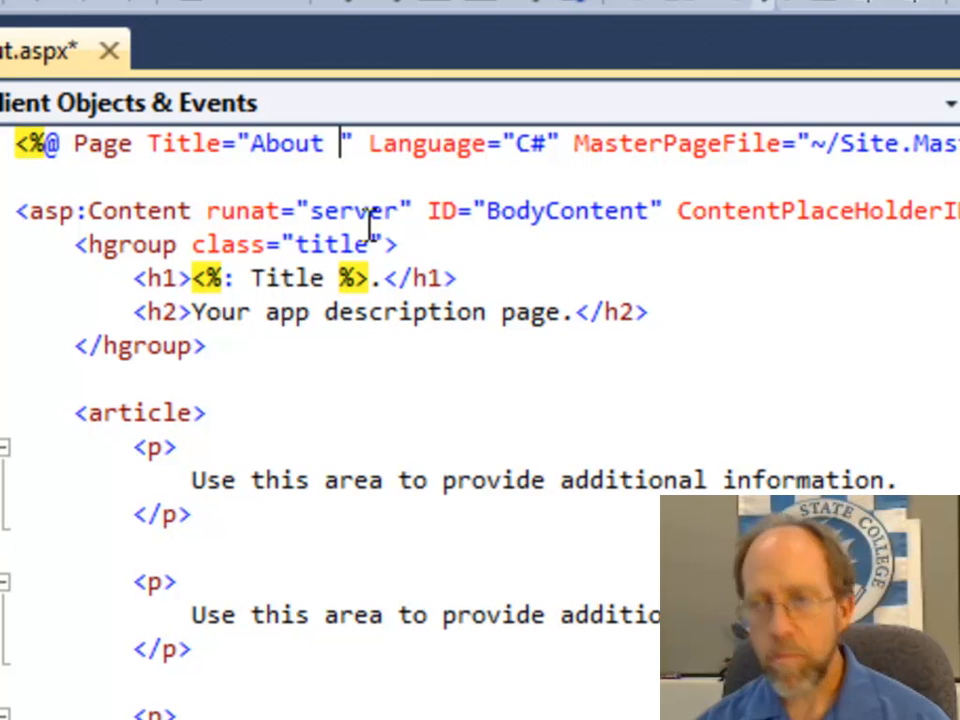
{"action": "type", "text": "MADA"}
{"action": "key", "text": "BackSpace"}
{"action": "key", "text": "BackSpace"}
{"action": "key", "text": "BackSpace"}
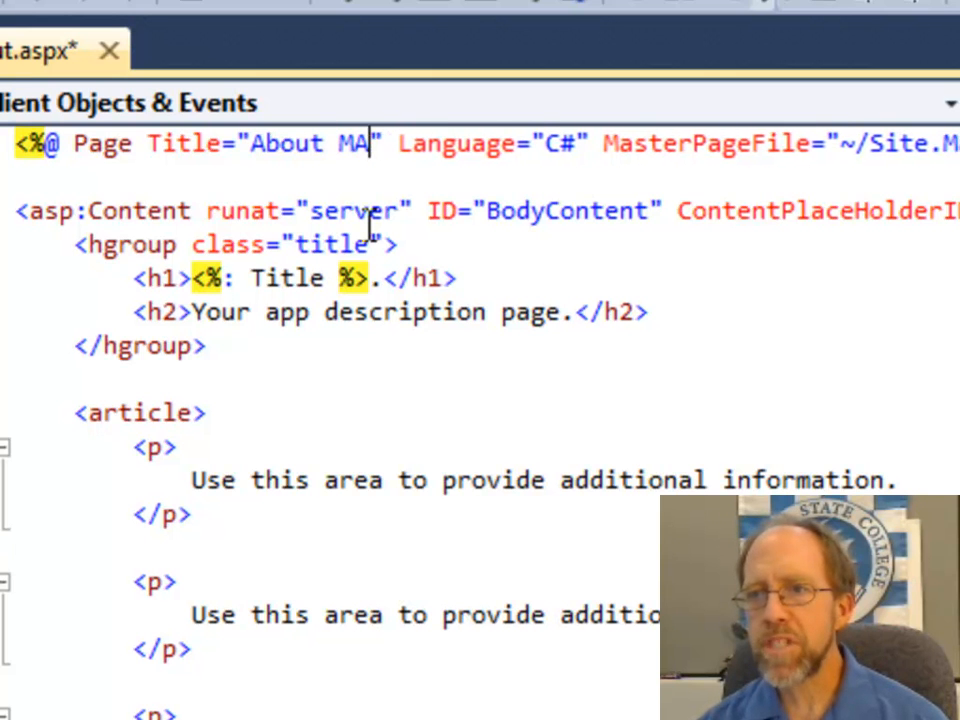
{"action": "key", "text": "BackSpace"}
{"action": "type", "text": "SMA"}
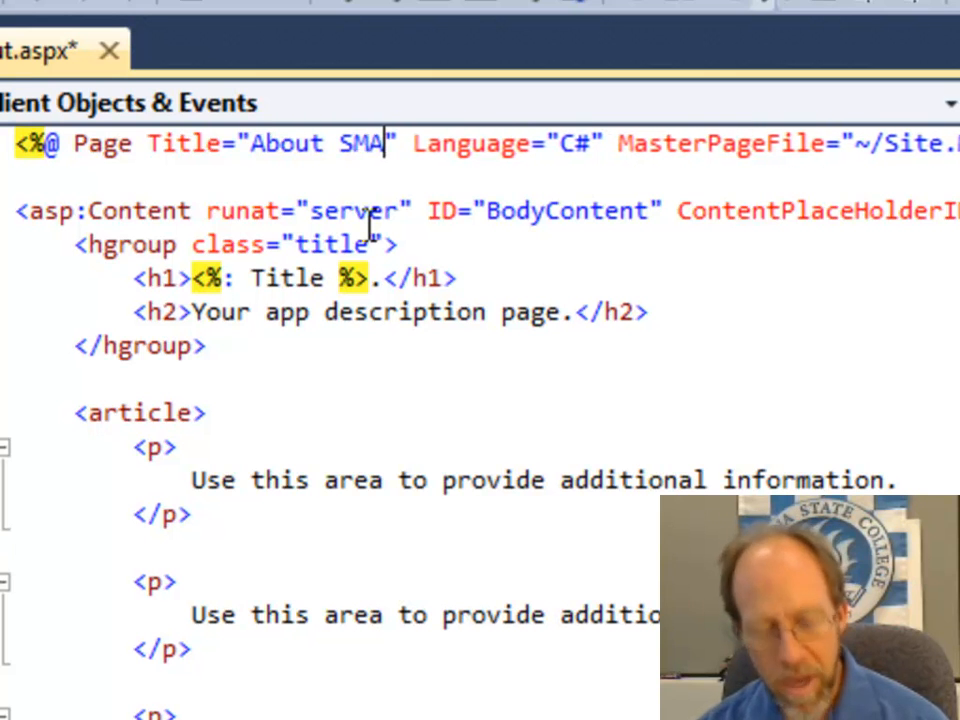
{"action": "type", "text": "DA "}
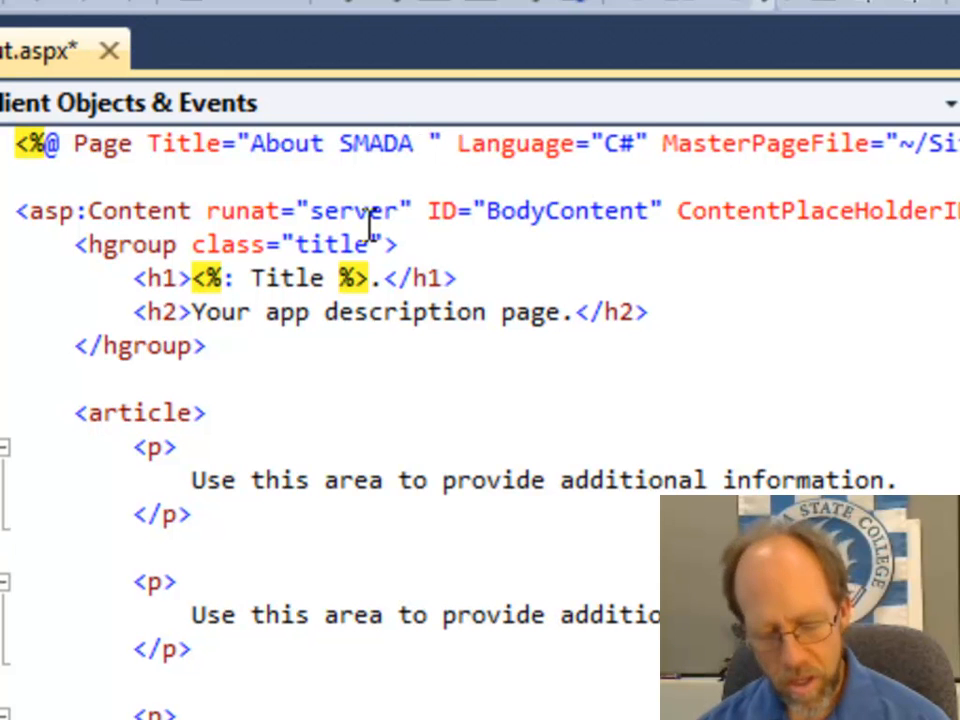
{"action": "type", "text": "Online"}
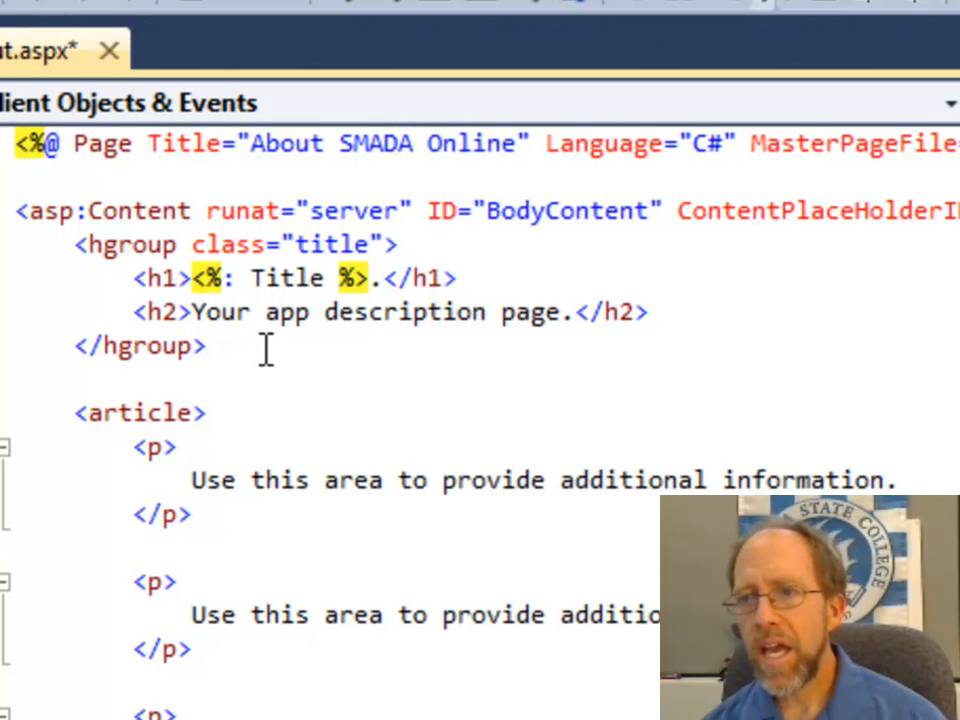
Step: Replace the h2 heading text in About.aspx with "This is all about SMADA Online."
{"action": "left_click_drag", "start_coordinate": [198, 318], "coordinate": [566, 313]}
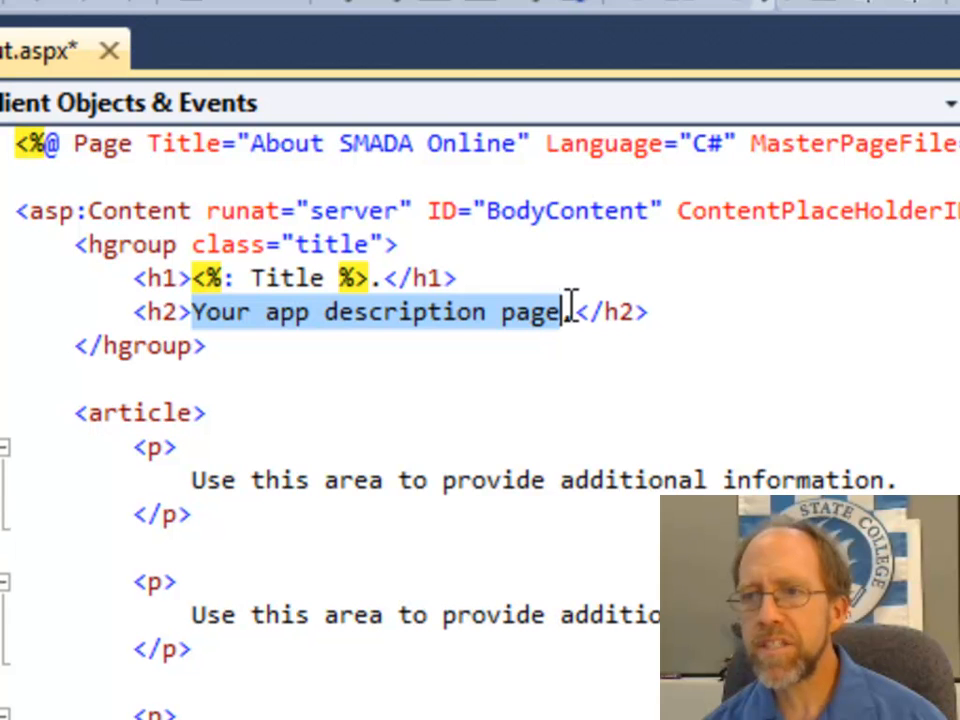
{"action": "type", "text": "This is all "}
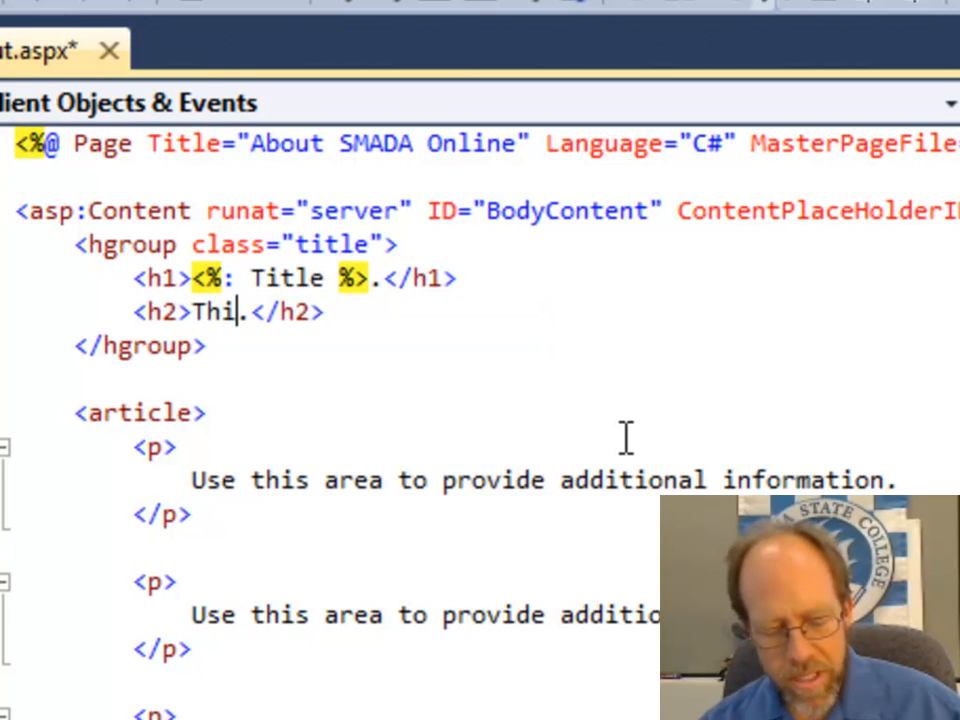
{"action": "type", "text": "about S"}
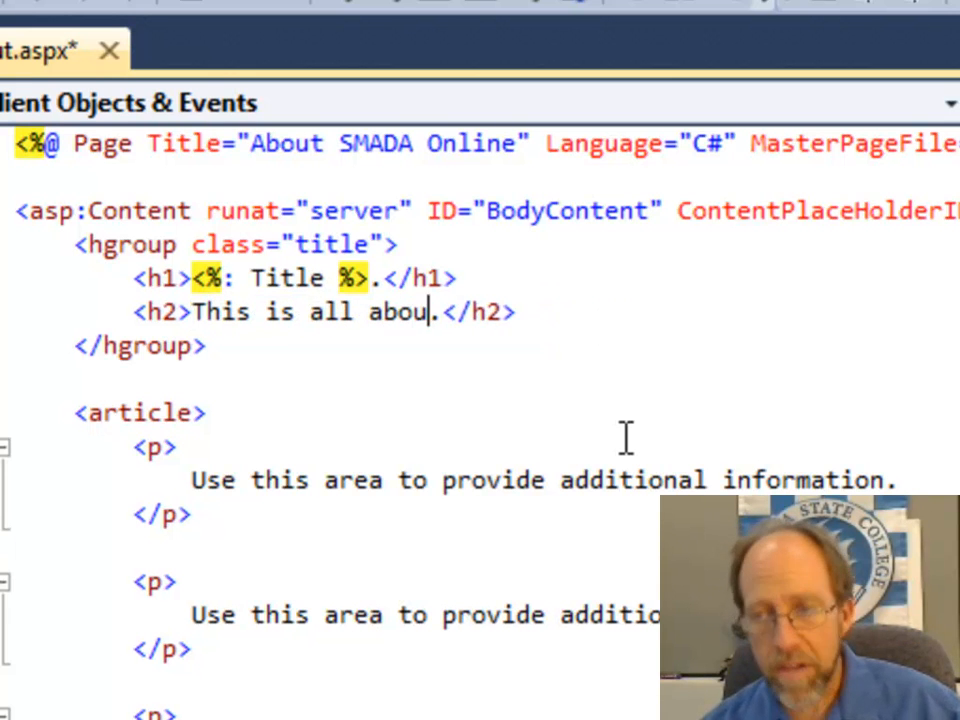
{"action": "type", "text": "MADA Onli"}
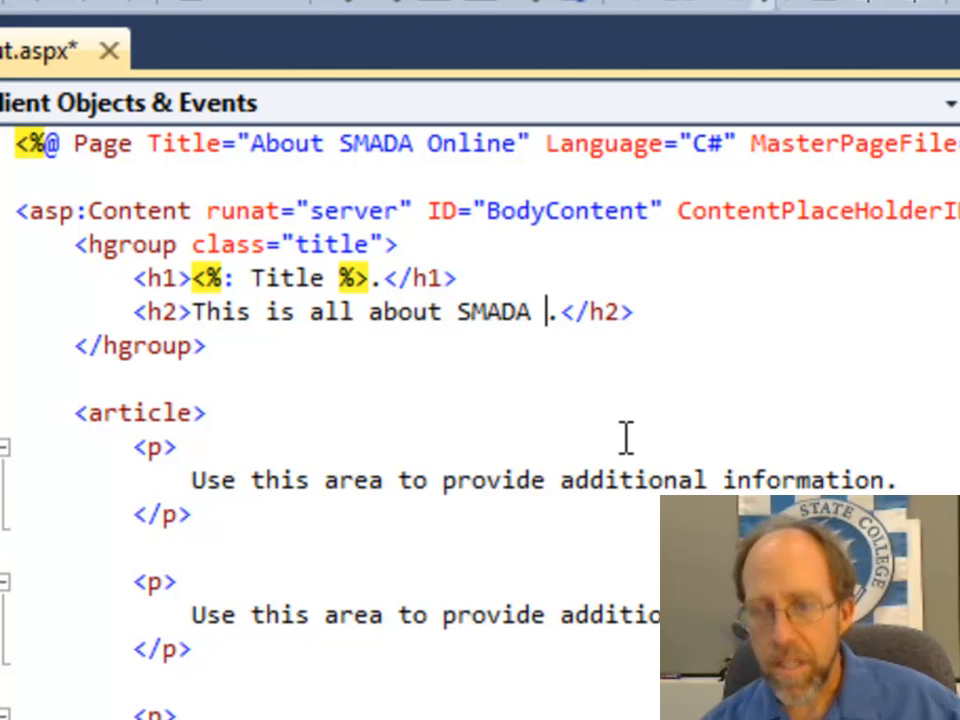
{"action": "type", "text": "ne"}
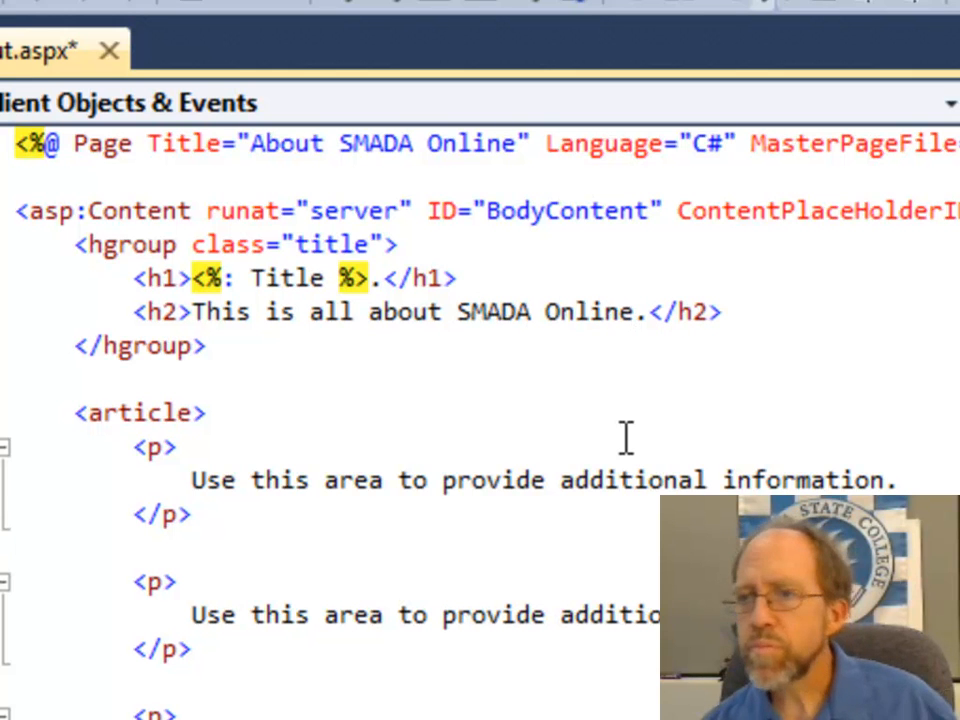
{"action": "key", "text": "Down"}
{"action": "key", "text": "Down"}
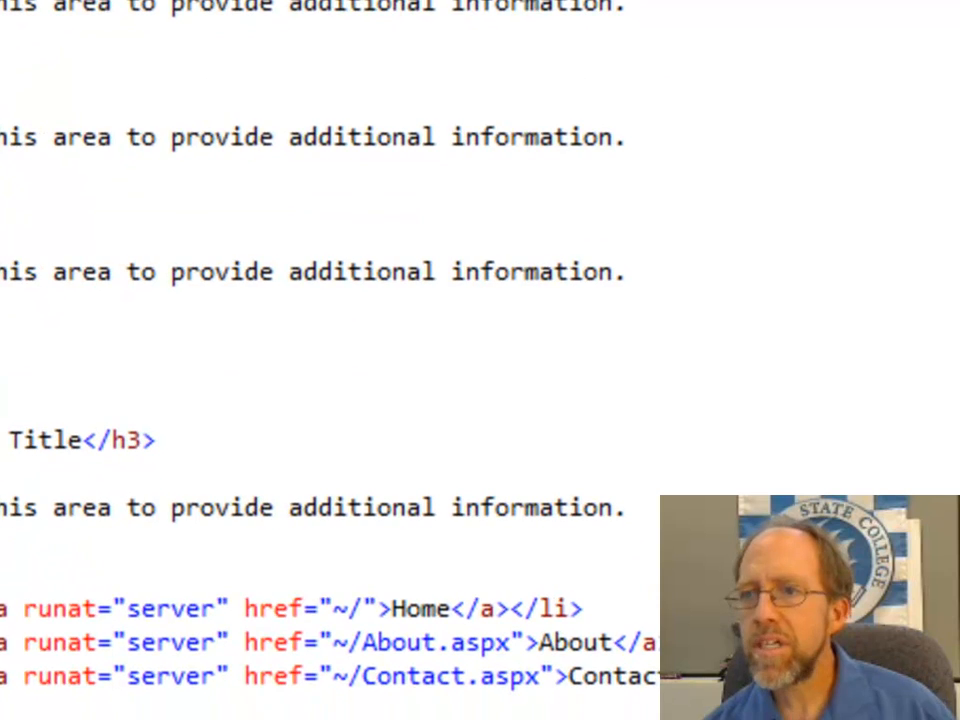
Step: Commit the modified About.aspx from SMADAWorkingCopy to the smada2013 repository on CloudForge, leaving the log message empty
{"action": "key", "text": "alt+Tab"}
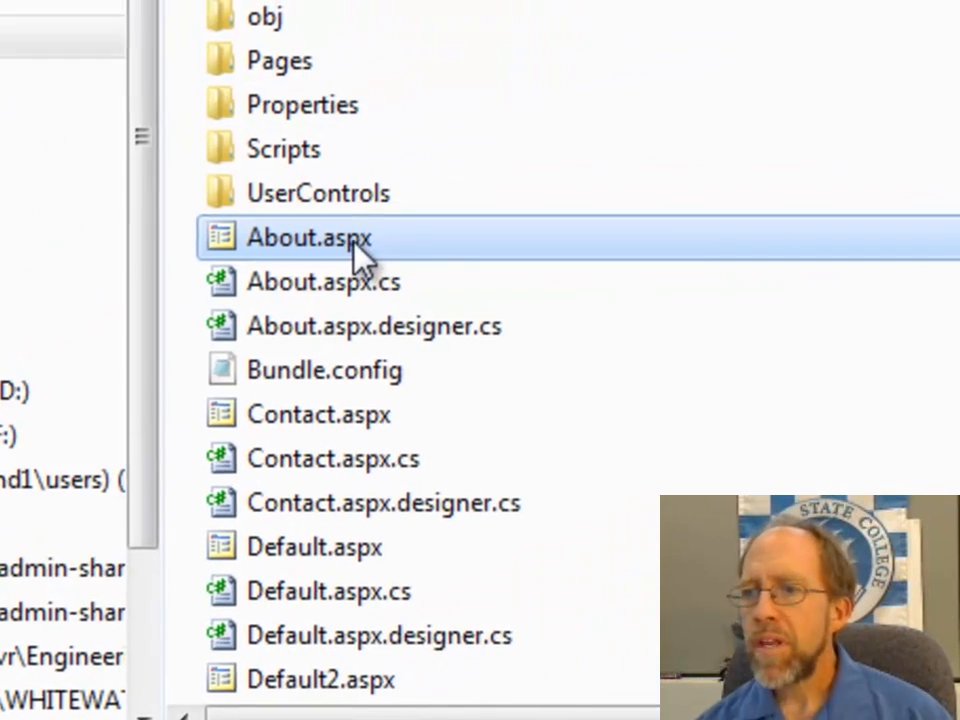
{"action": "right_click", "coordinate": [655, 109]}
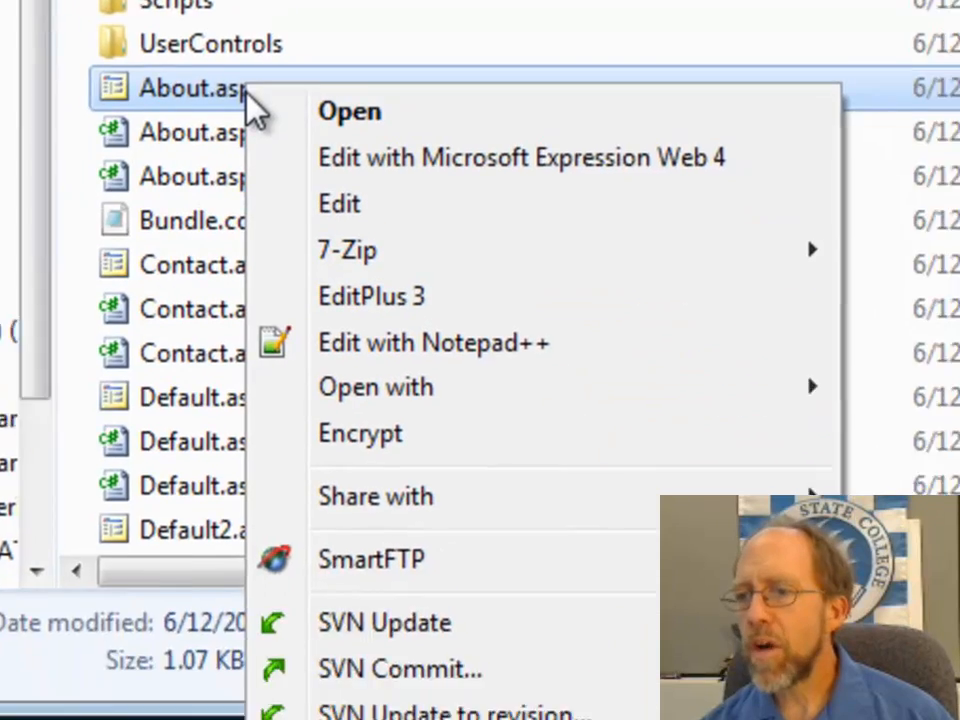
{"action": "left_click", "coordinate": [398, 670]}
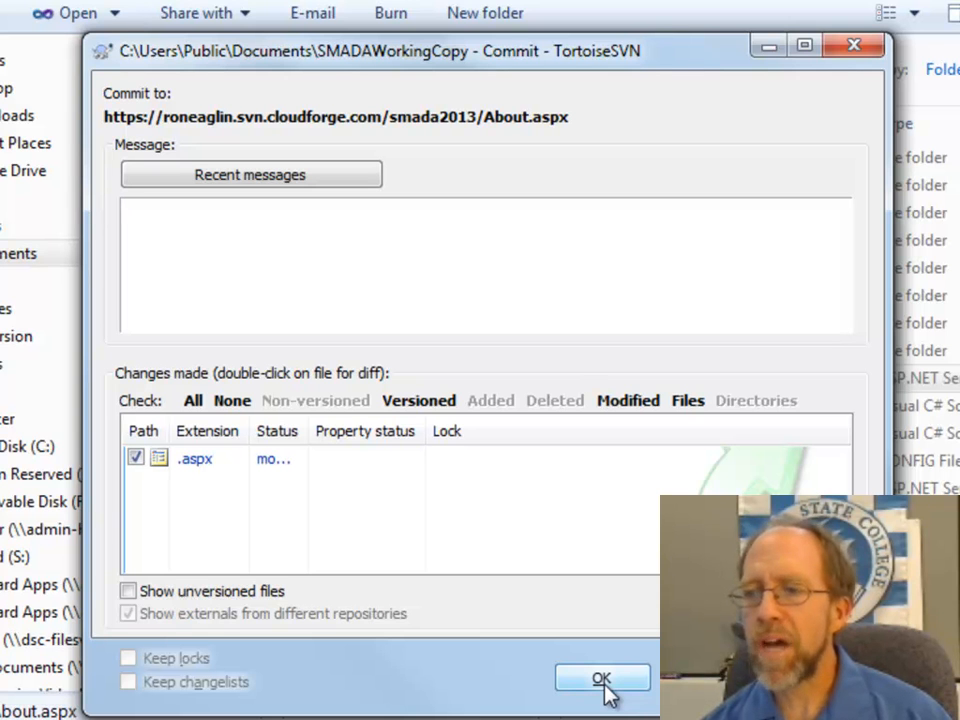
{"action": "left_click", "coordinate": [602, 679]}
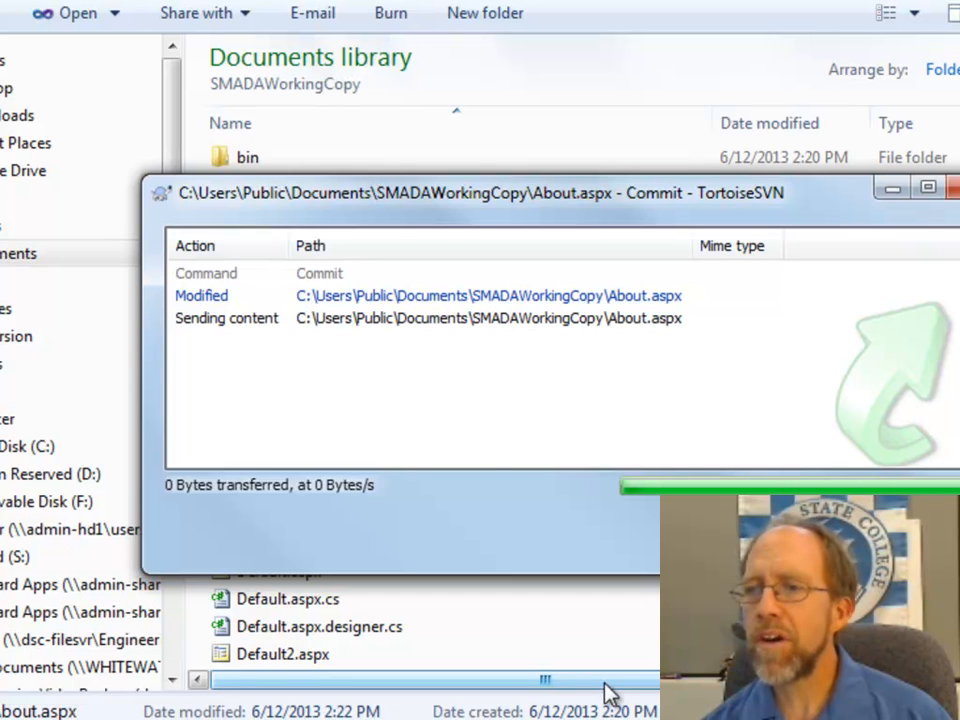
{"action": "key", "text": "Return"}
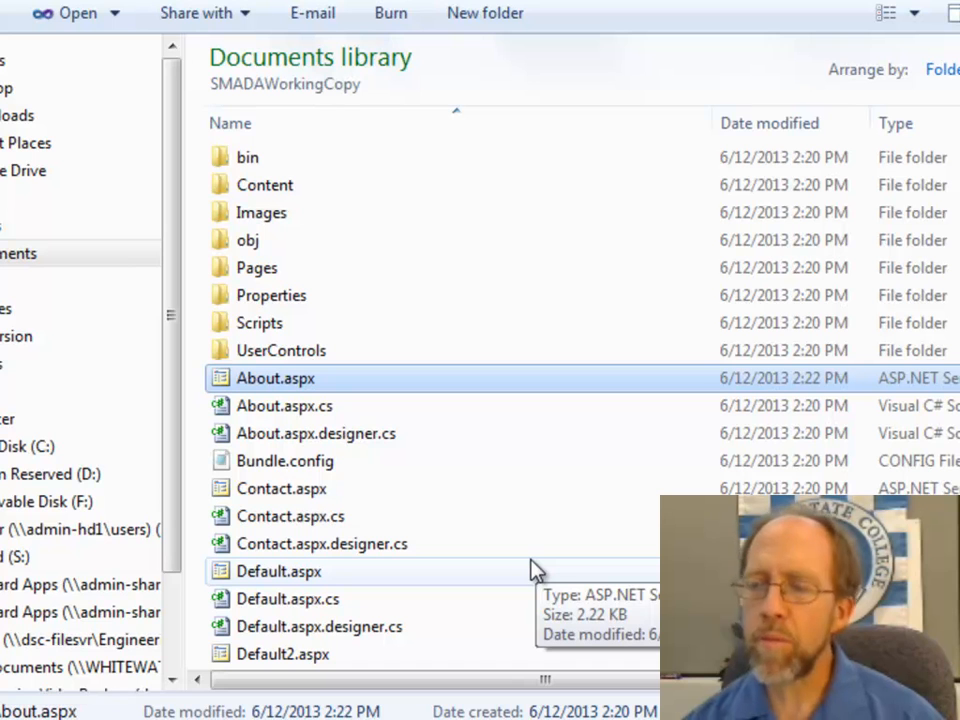
Step: Return to the Documents library and browse the CloudForge repository of the SMADAWorkingCopy folder with TortoiseSVN's Repo-browser
{"action": "key", "text": "alt+Left"}
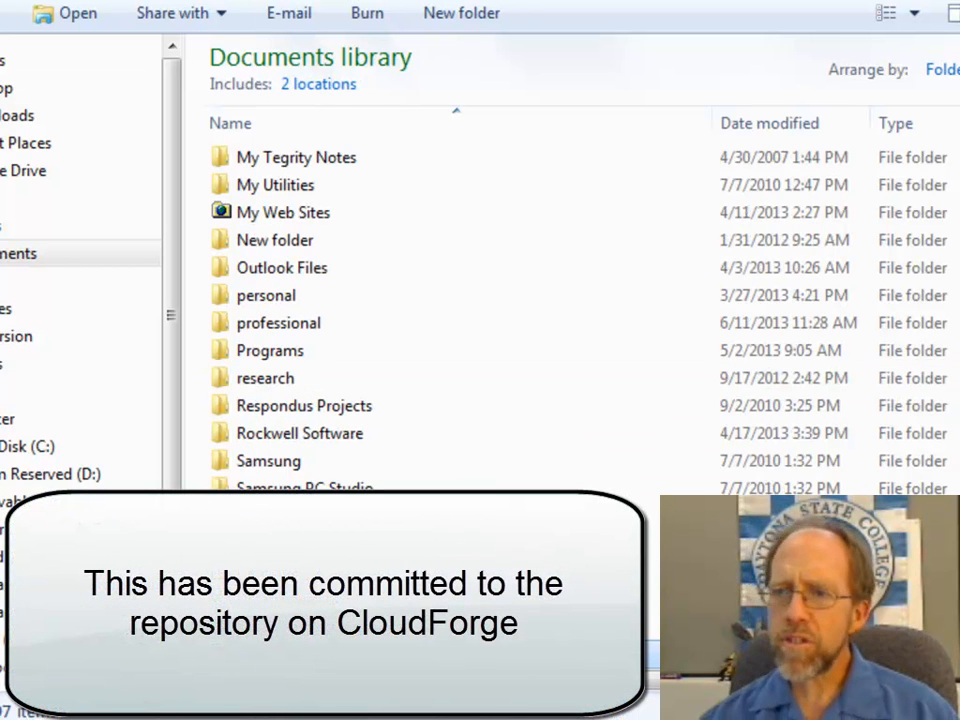
{"action": "right_click", "coordinate": [327, 654]}
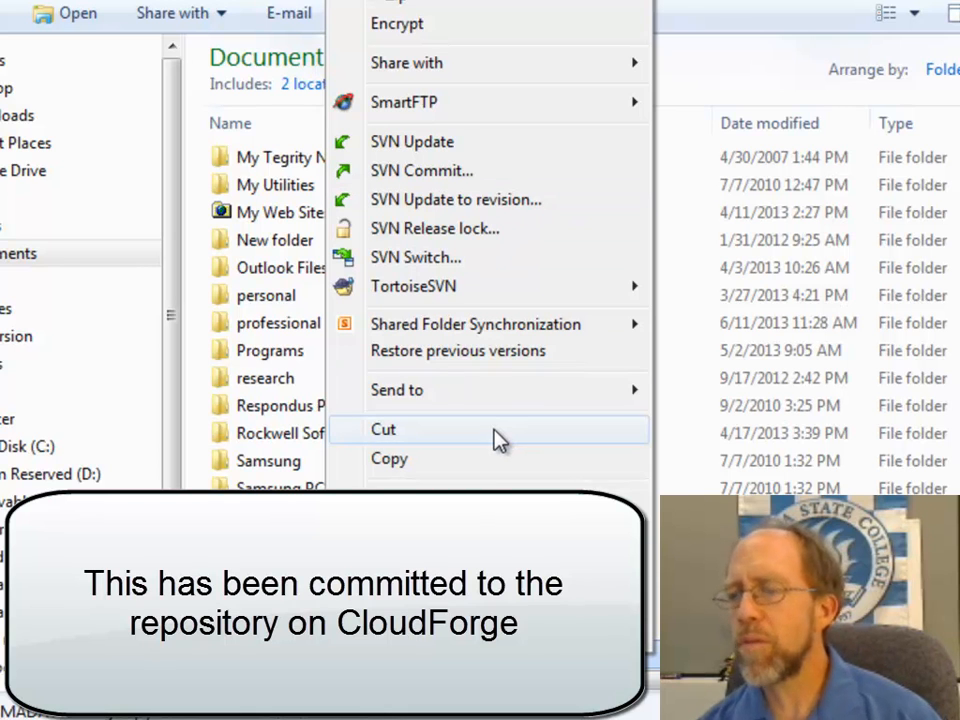
{"action": "mouse_move", "coordinate": [525, 302]}
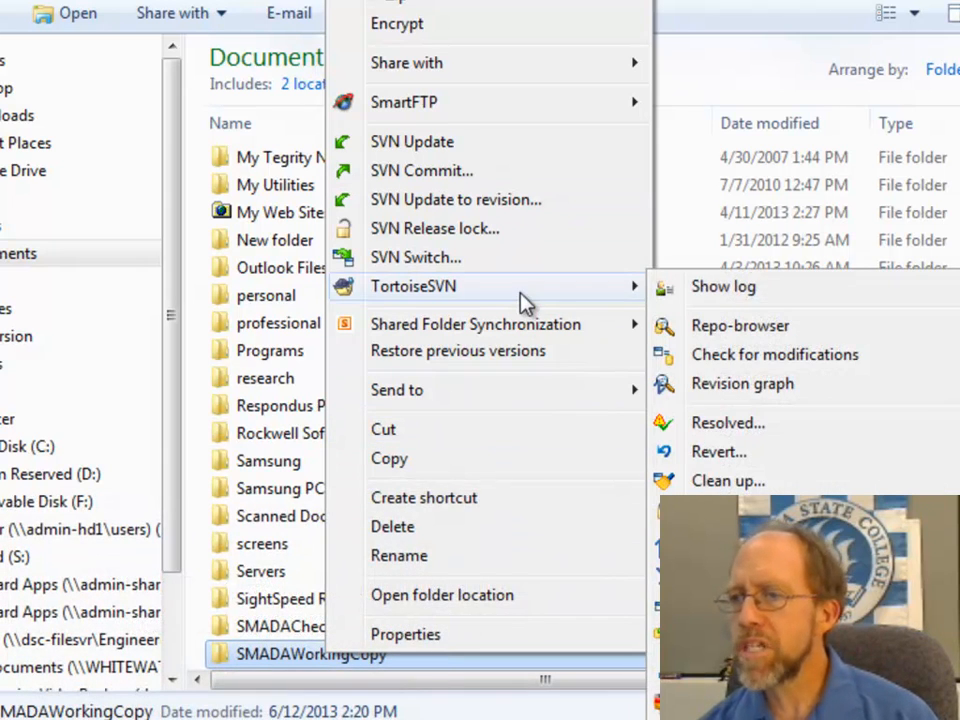
{"action": "left_click", "coordinate": [714, 326]}
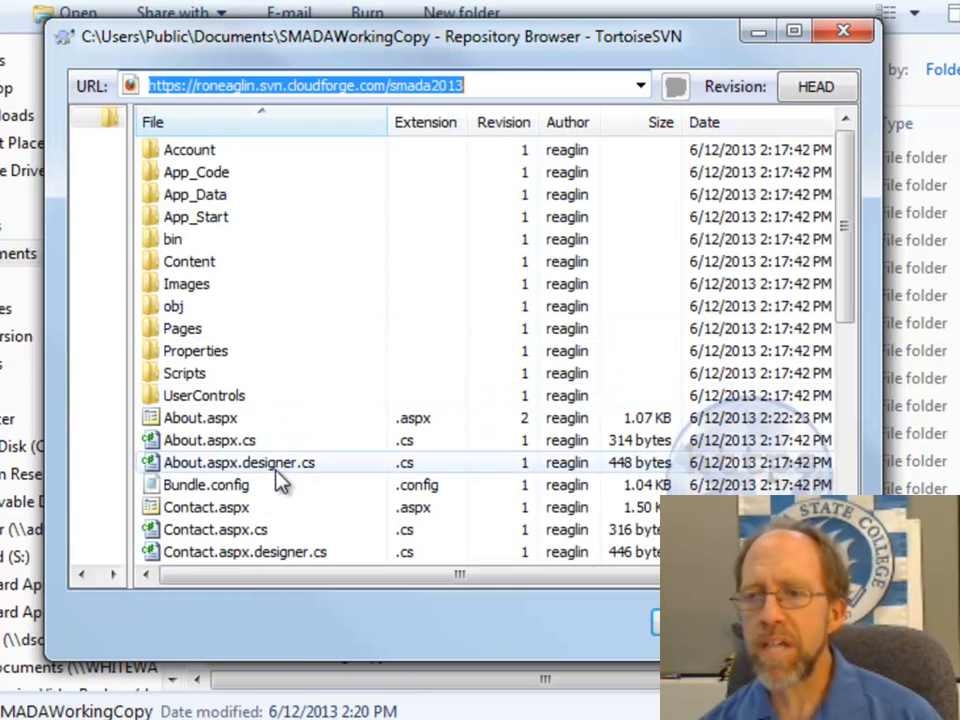
Step: View the revision graph of About.aspx from the repository browser and close it
{"action": "right_click", "coordinate": [196, 424]}
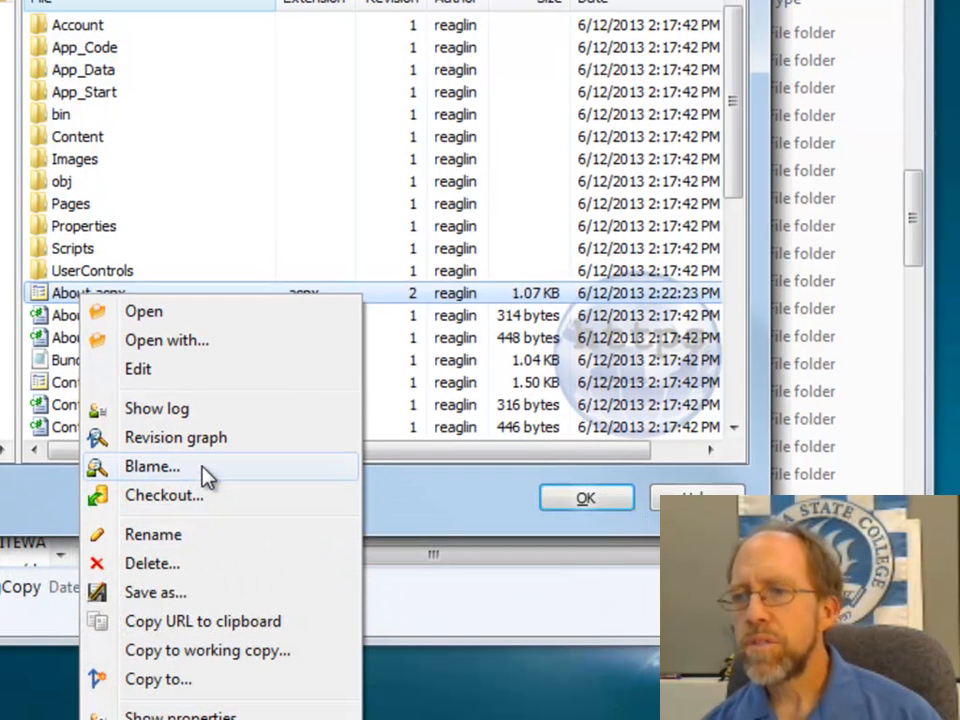
{"action": "left_click", "coordinate": [210, 440]}
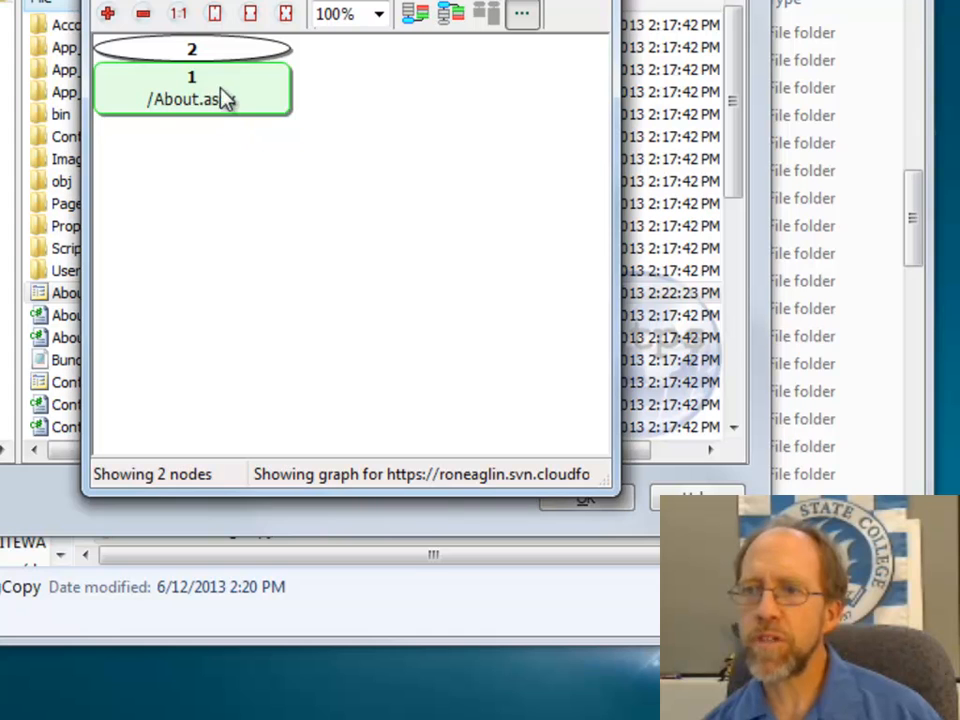
{"action": "mouse_move", "coordinate": [172, 52]}
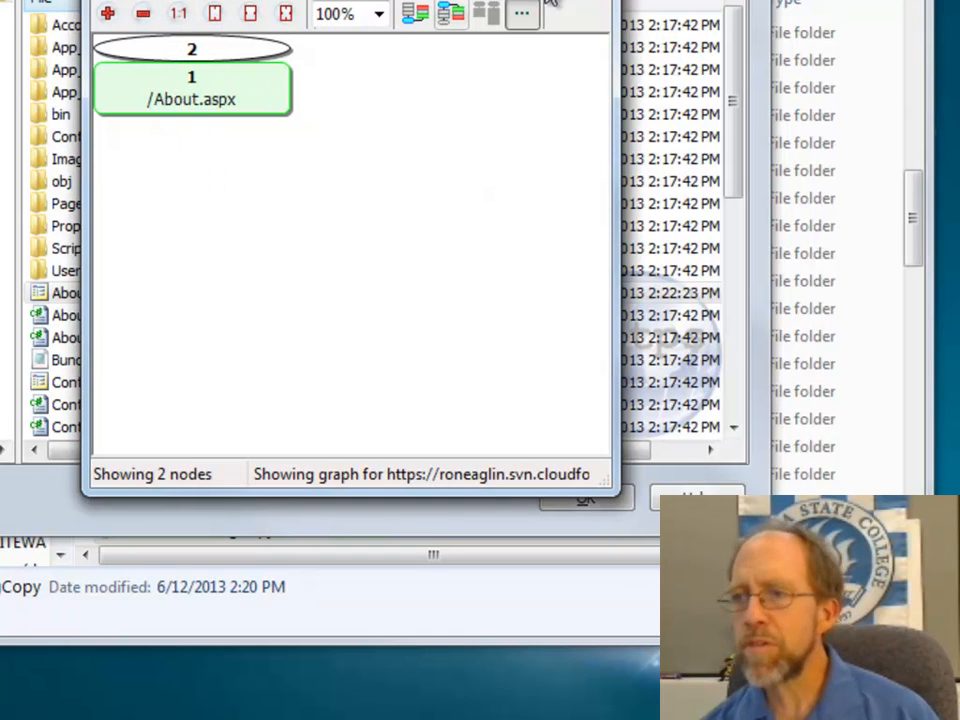
{"action": "key", "text": "Escape"}
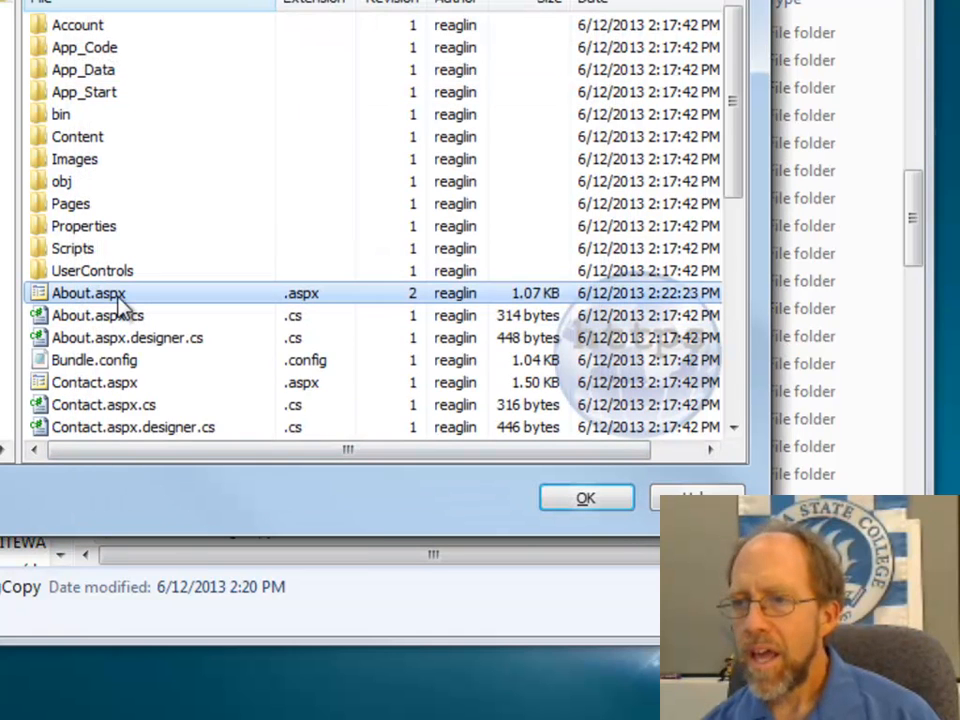
Step: Examine the update-to-revision settings and update depth choices for About.aspx in the repository browser without running the update
{"action": "right_click", "coordinate": [120, 298]}
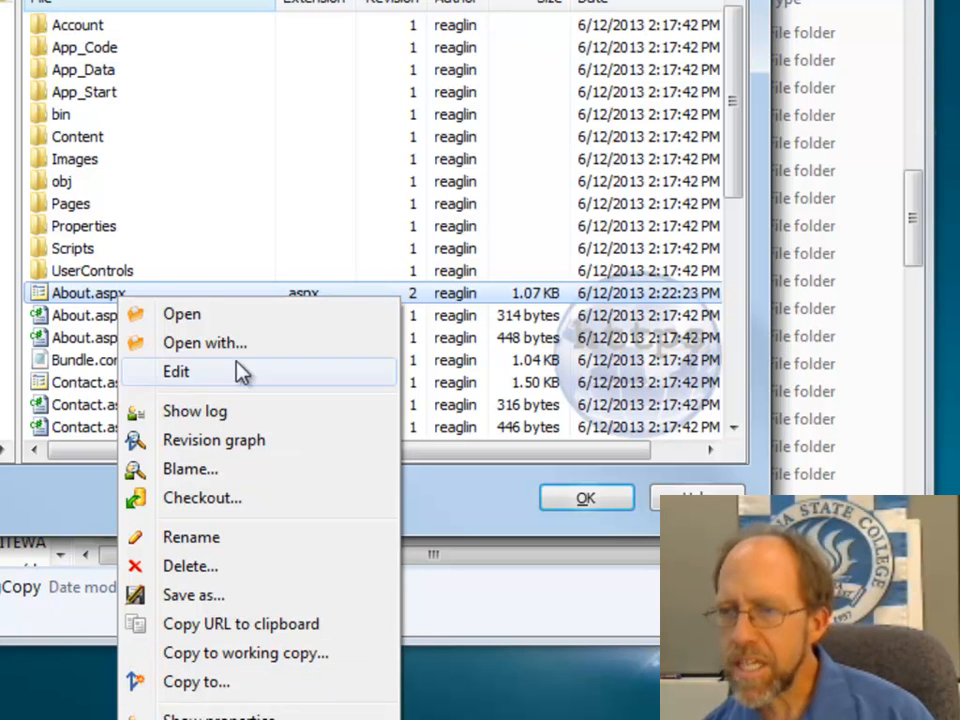
{"action": "left_click_drag", "start_coordinate": [259, 0], "coordinate": [260, 0]}
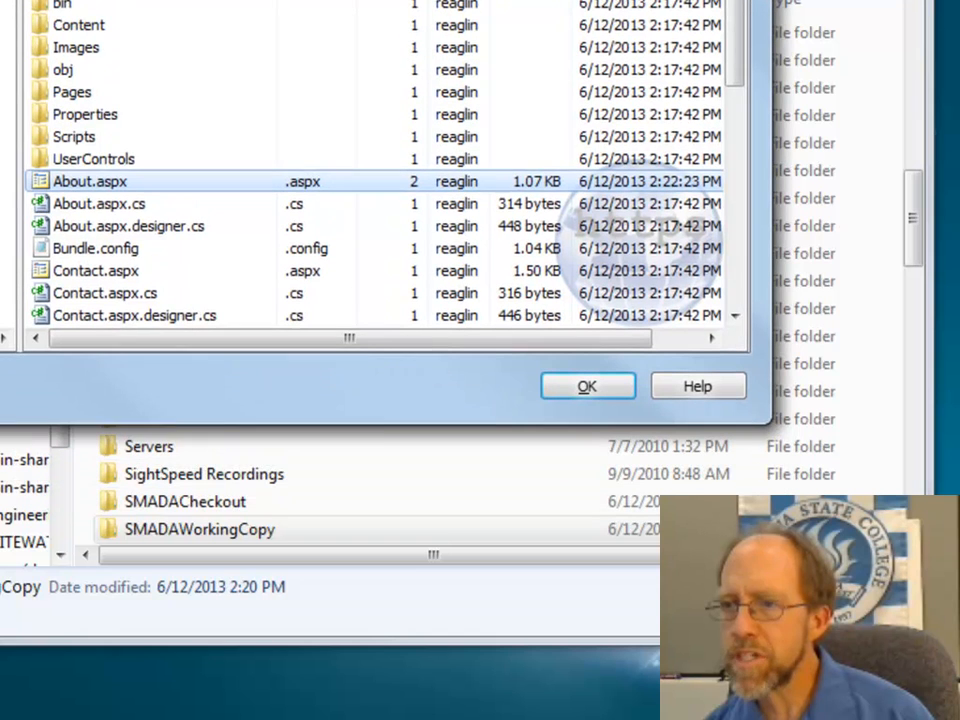
{"action": "right_click", "coordinate": [100, 188]}
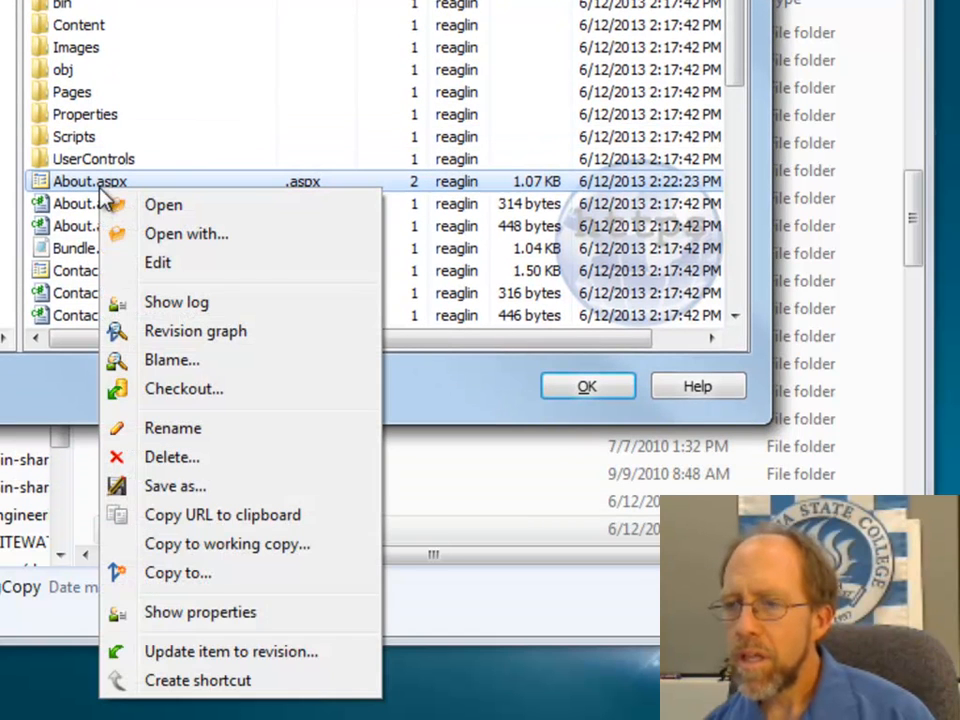
{"action": "left_click", "coordinate": [246, 656]}
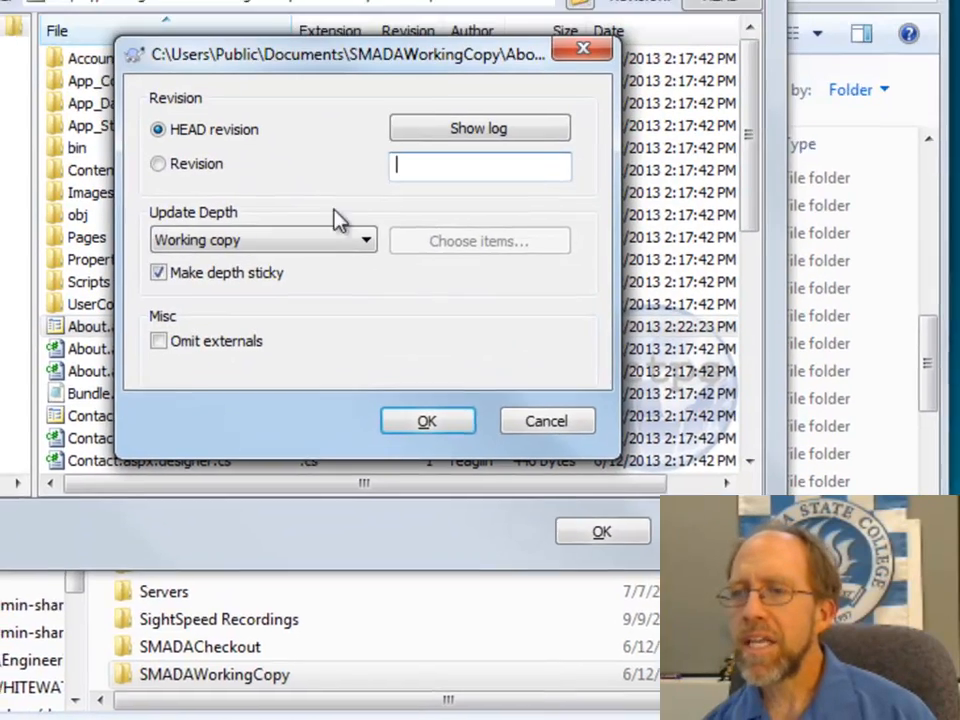
{"action": "left_click", "coordinate": [351, 94]}
{"action": "left_click", "coordinate": [380, 337]}
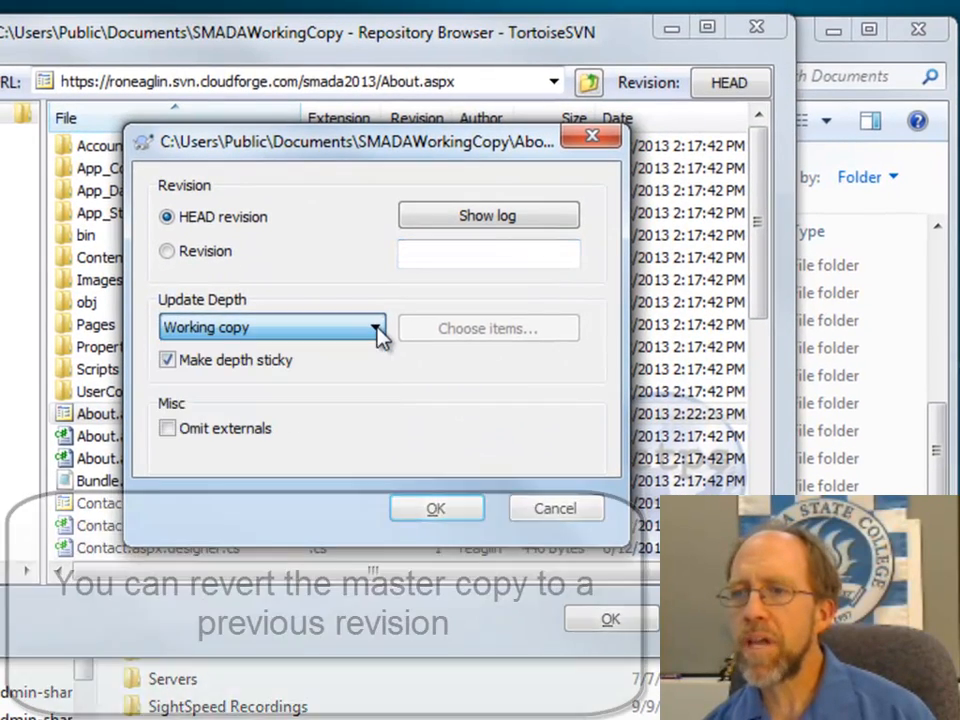
{"action": "key", "text": "Escape"}
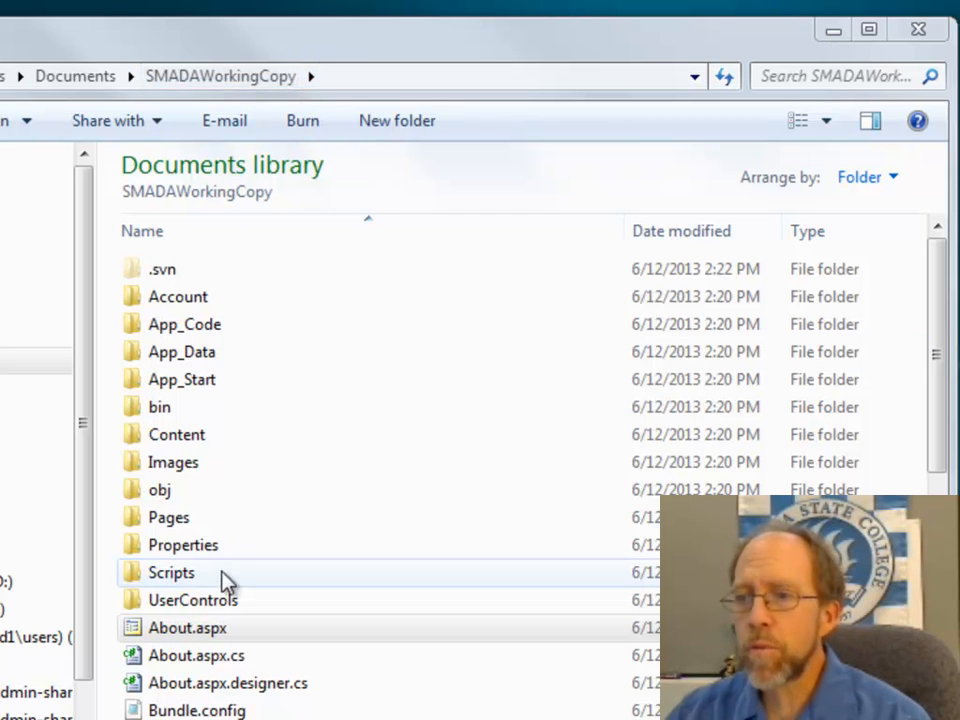
Step: Compare About.aspx in SMADAWorkingCopy with its previous version in TortoiseMerge and close the comparison
{"action": "right_click", "coordinate": [165, 634]}
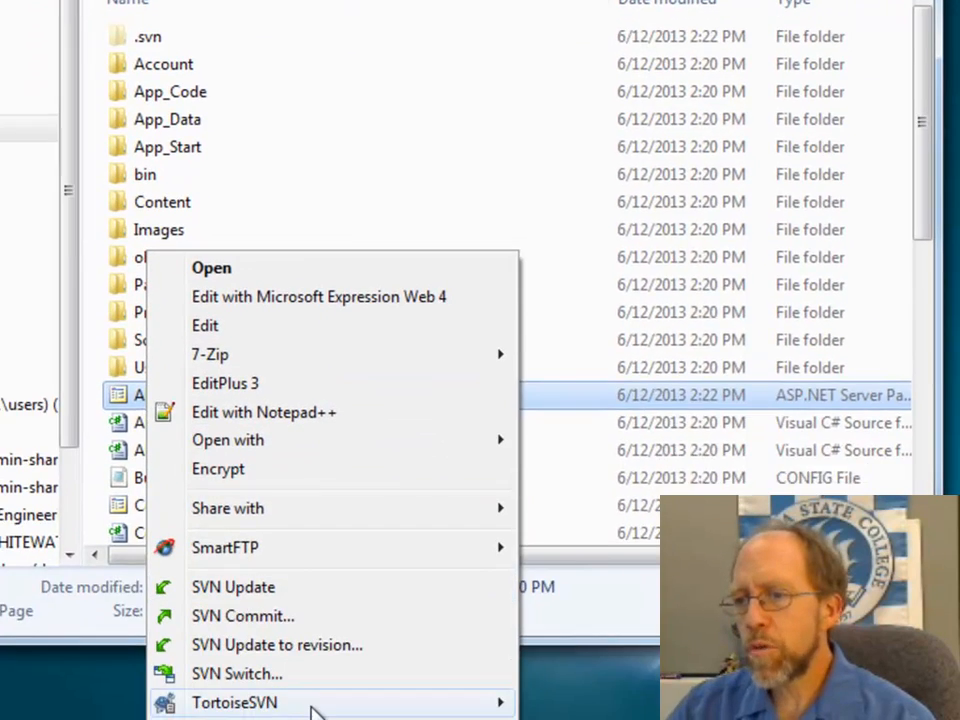
{"action": "mouse_move", "coordinate": [385, 710]}
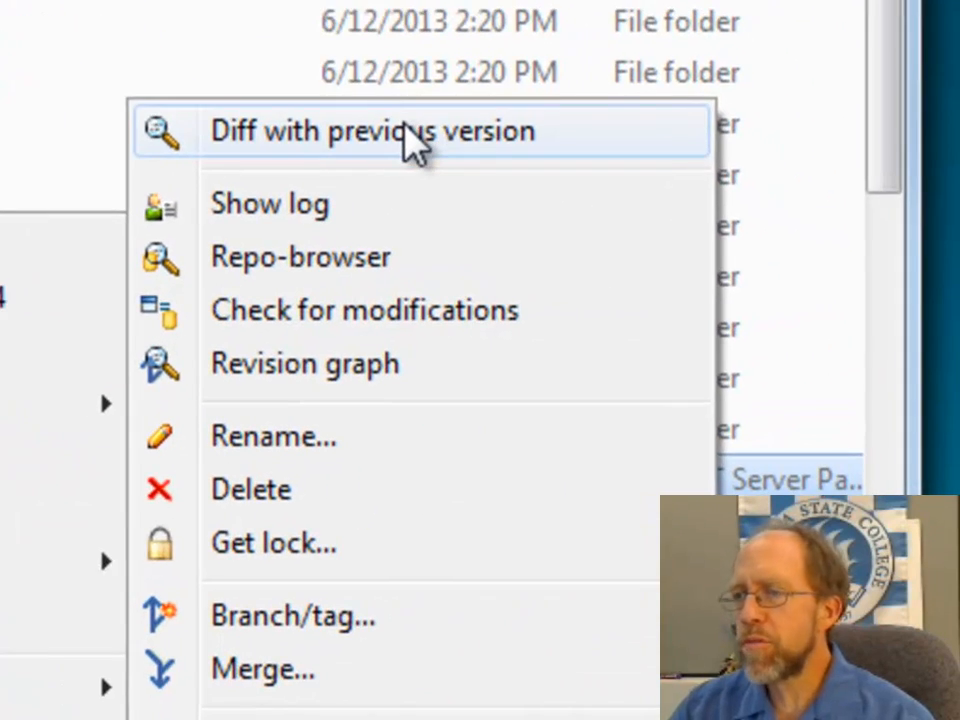
{"action": "left_click", "coordinate": [405, 130]}
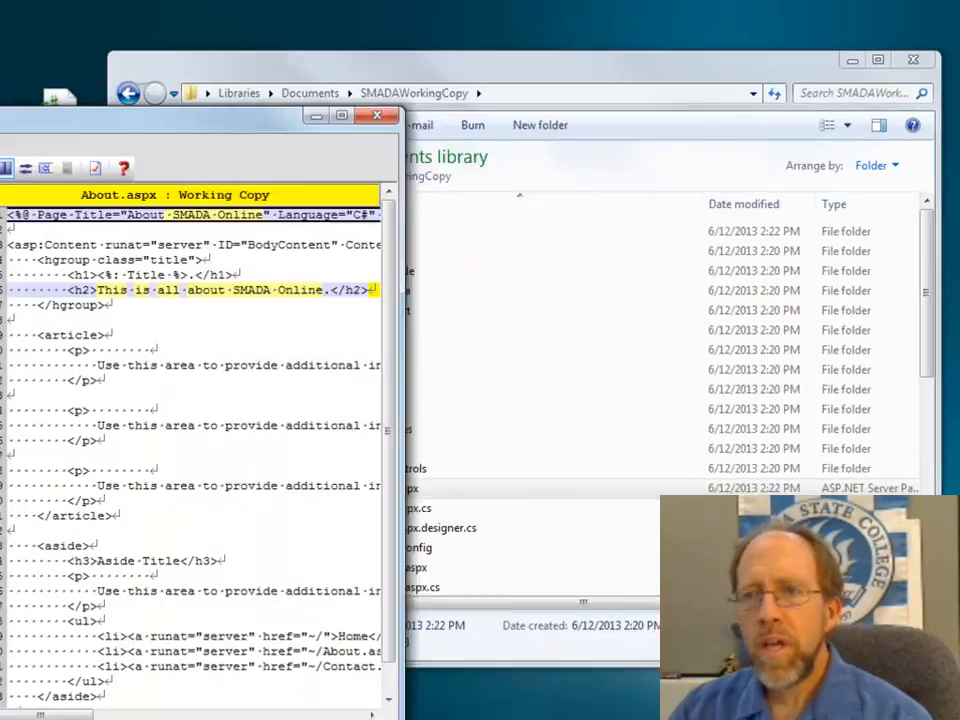
{"action": "left_click_drag", "start_coordinate": [0, 122], "coordinate": [343, 95]}
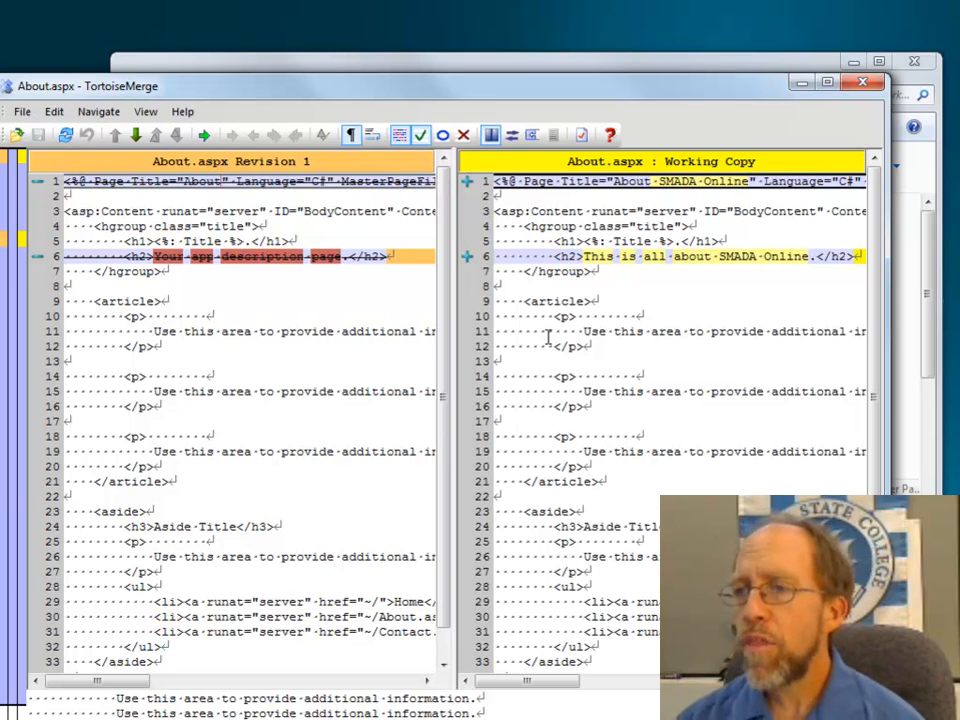
{"action": "left_click_drag", "start_coordinate": [681, 92], "coordinate": [0, 91]}
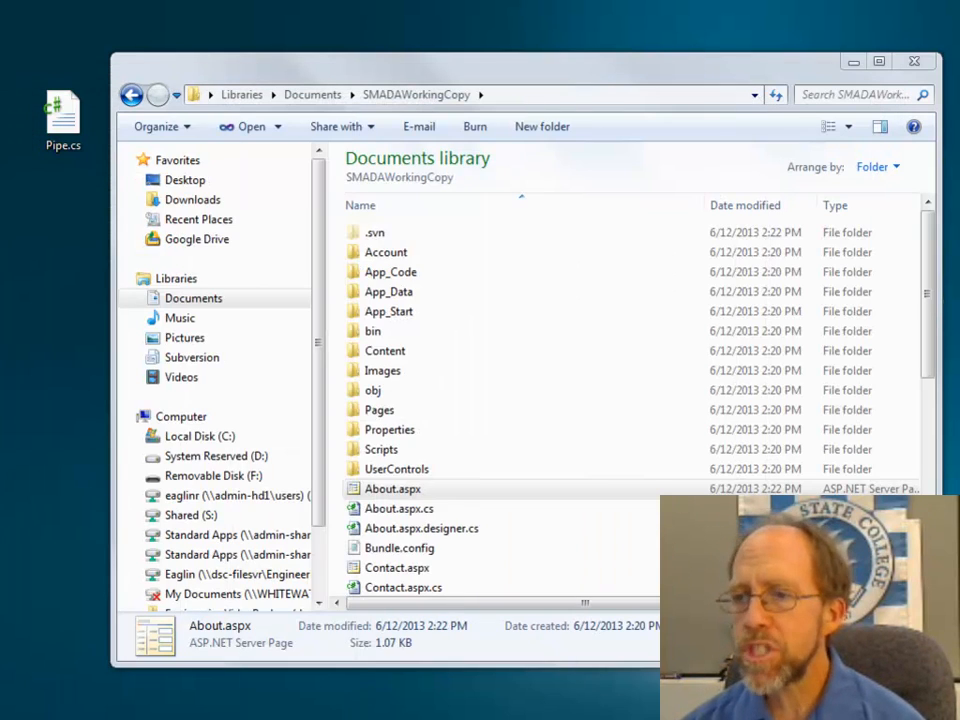
Step: Go back to the Documents library and reopen the SMADAWorkingCopy folder
{"action": "left_click", "coordinate": [131, 94]}
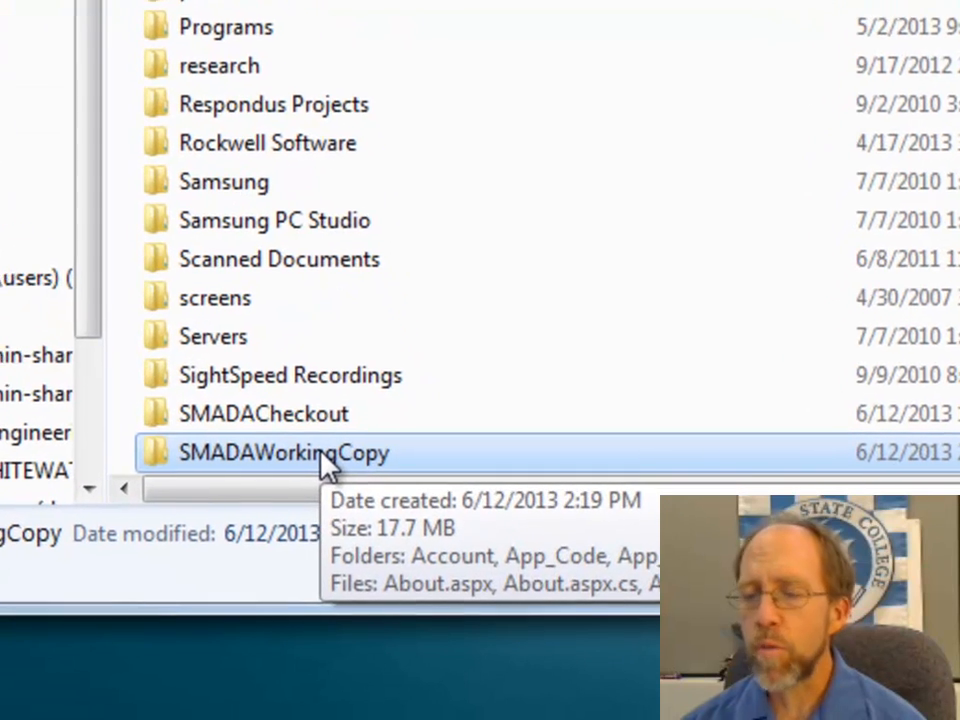
{"action": "left_click", "coordinate": [320, 453]}
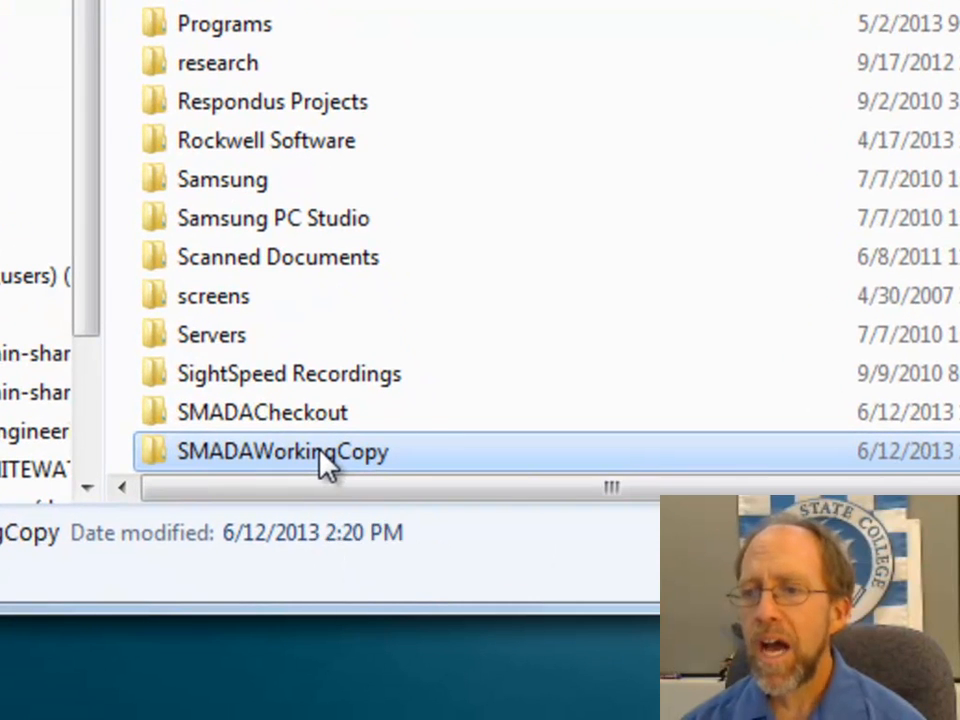
{"action": "double_click", "coordinate": [161, 465]}
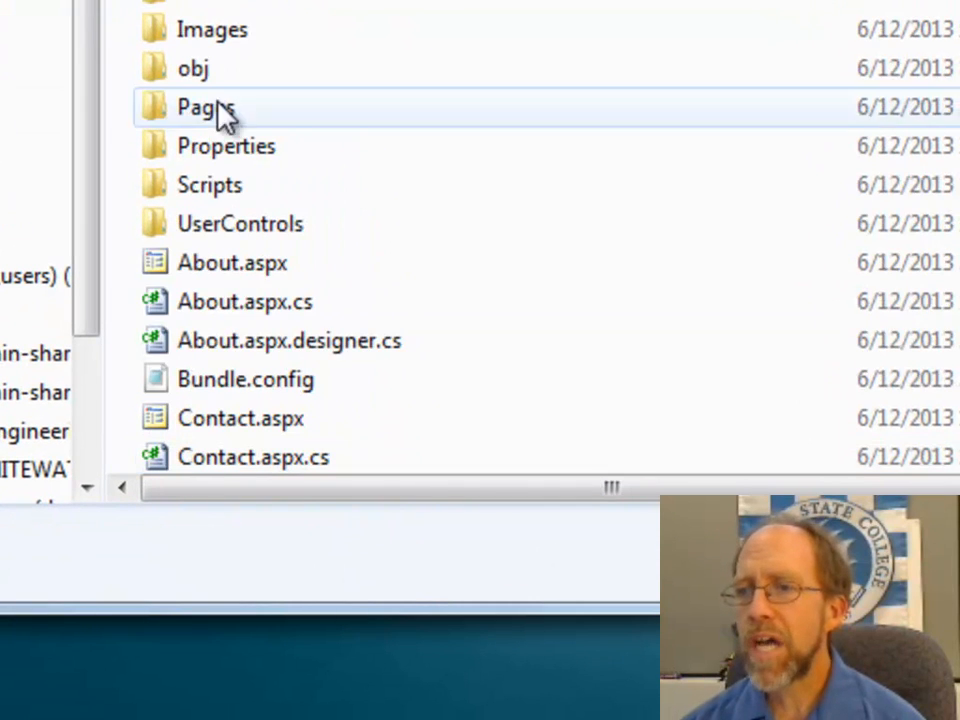